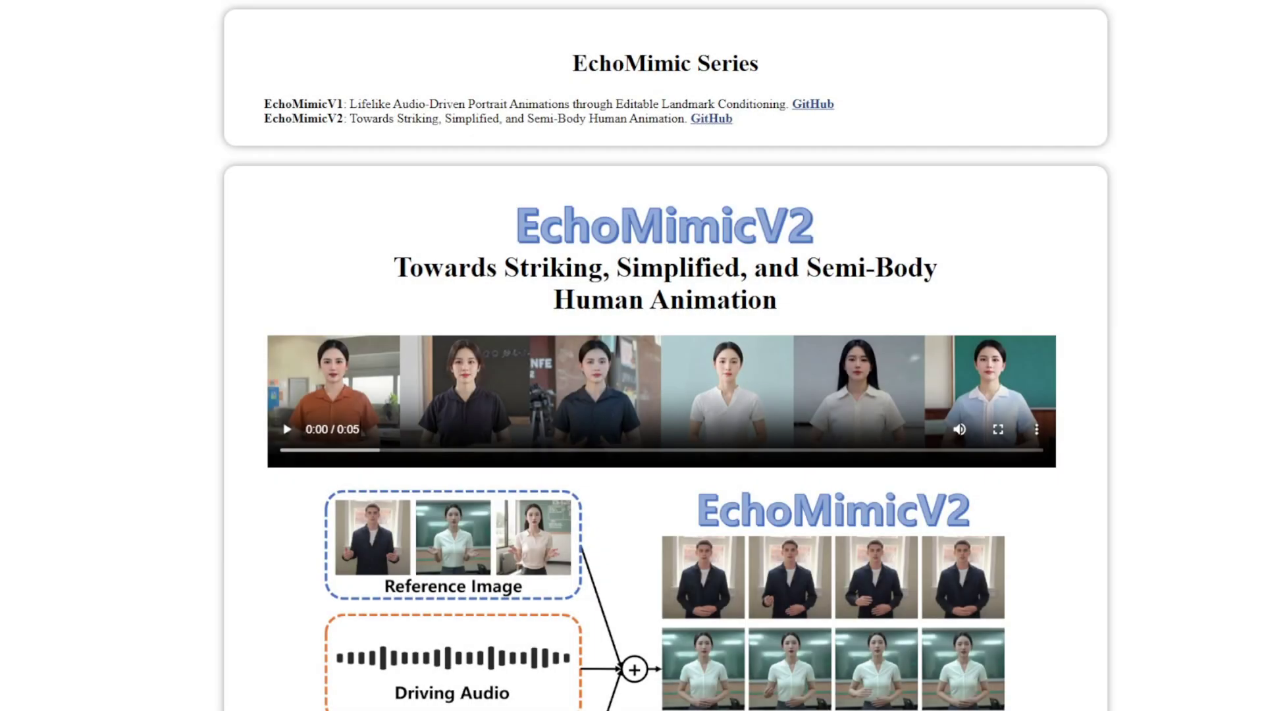
# Scroll down the EchoMimicV2 project page.
pyautogui.scroll(-1, 181, 306)
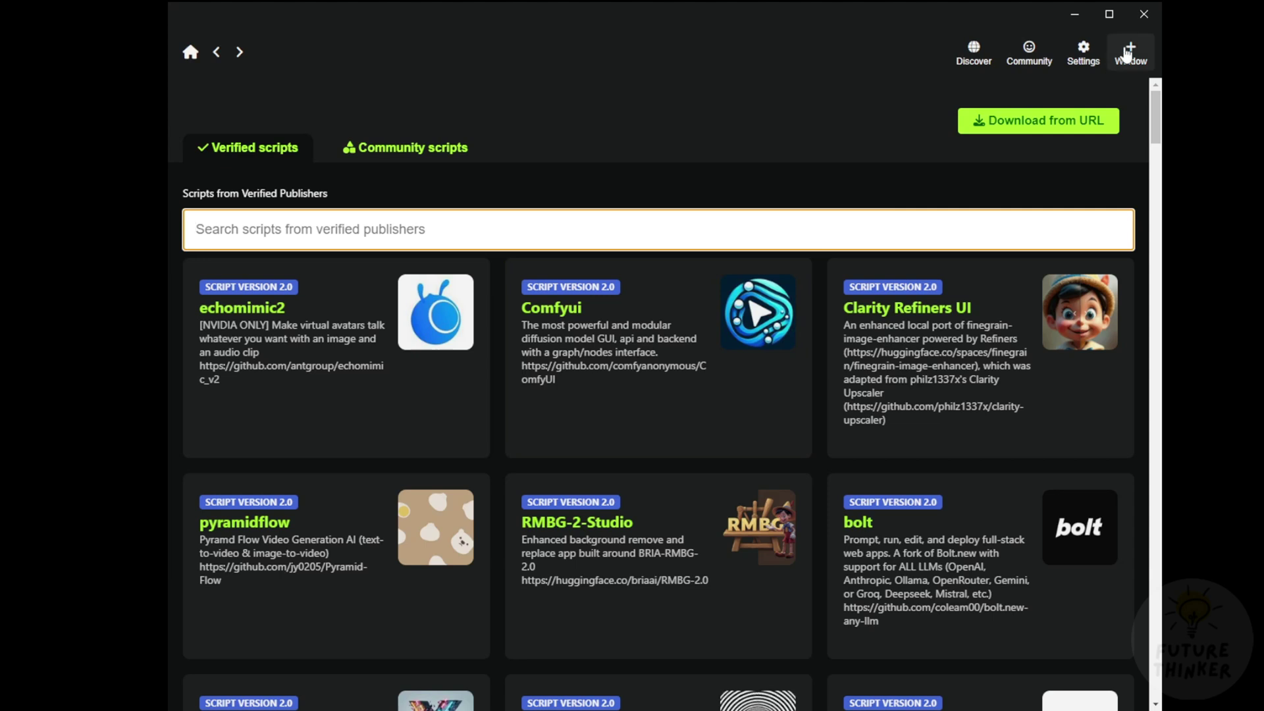
# From Pinokio's home page, launch the running echomimic2 app's EchoMimicV2 web UI.
pyautogui.click(190, 52)
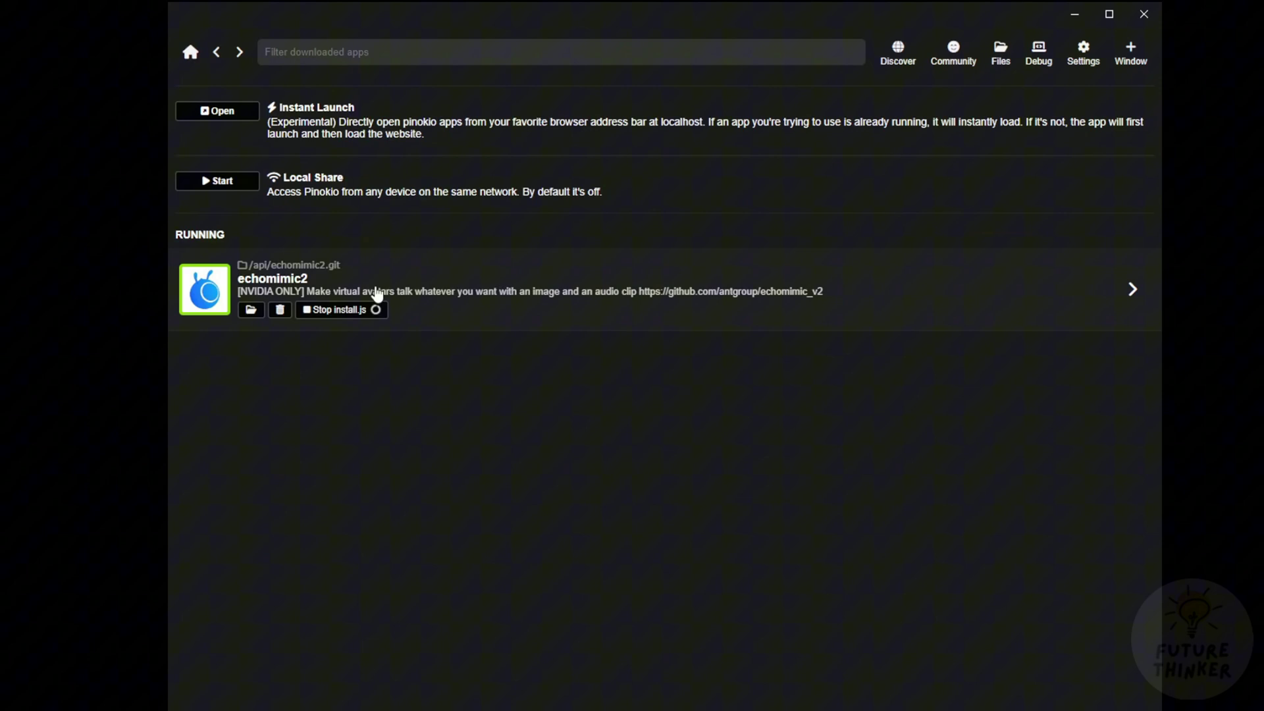
pyautogui.click(1132, 290)
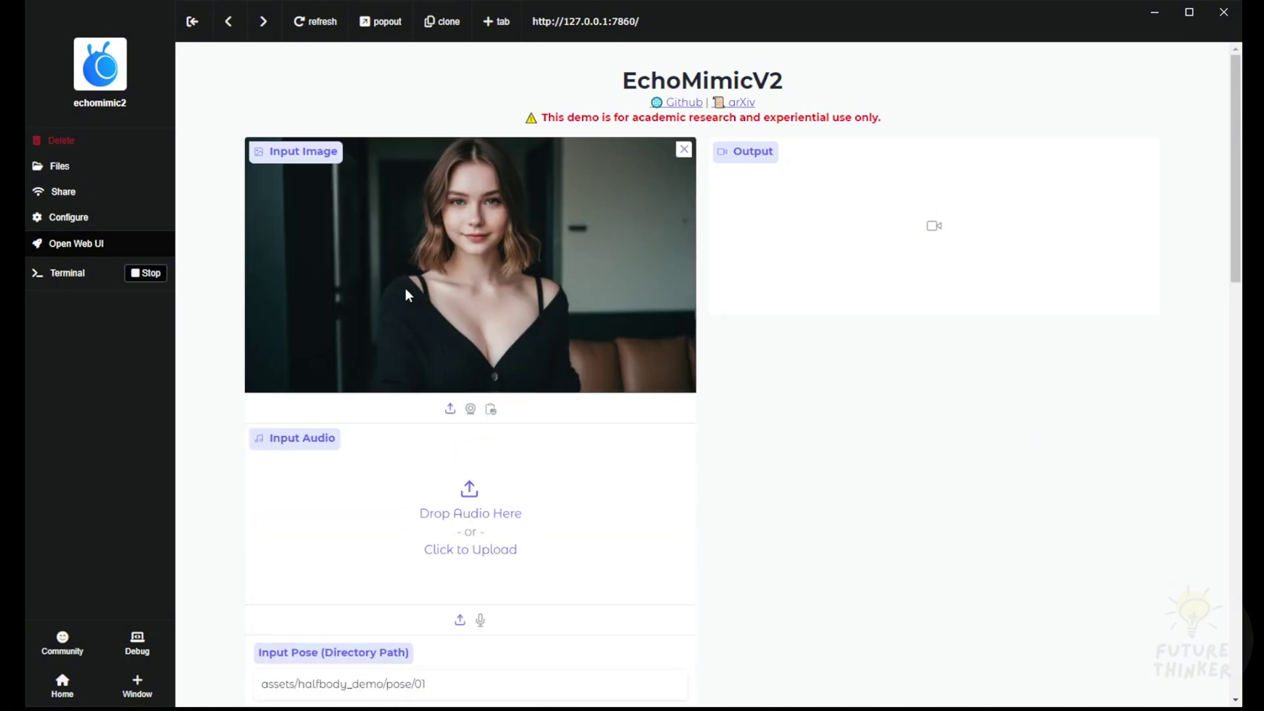
# Play the uploaded input audio clip for the pool portrait.
pyautogui.scroll(-2, 537, 212)
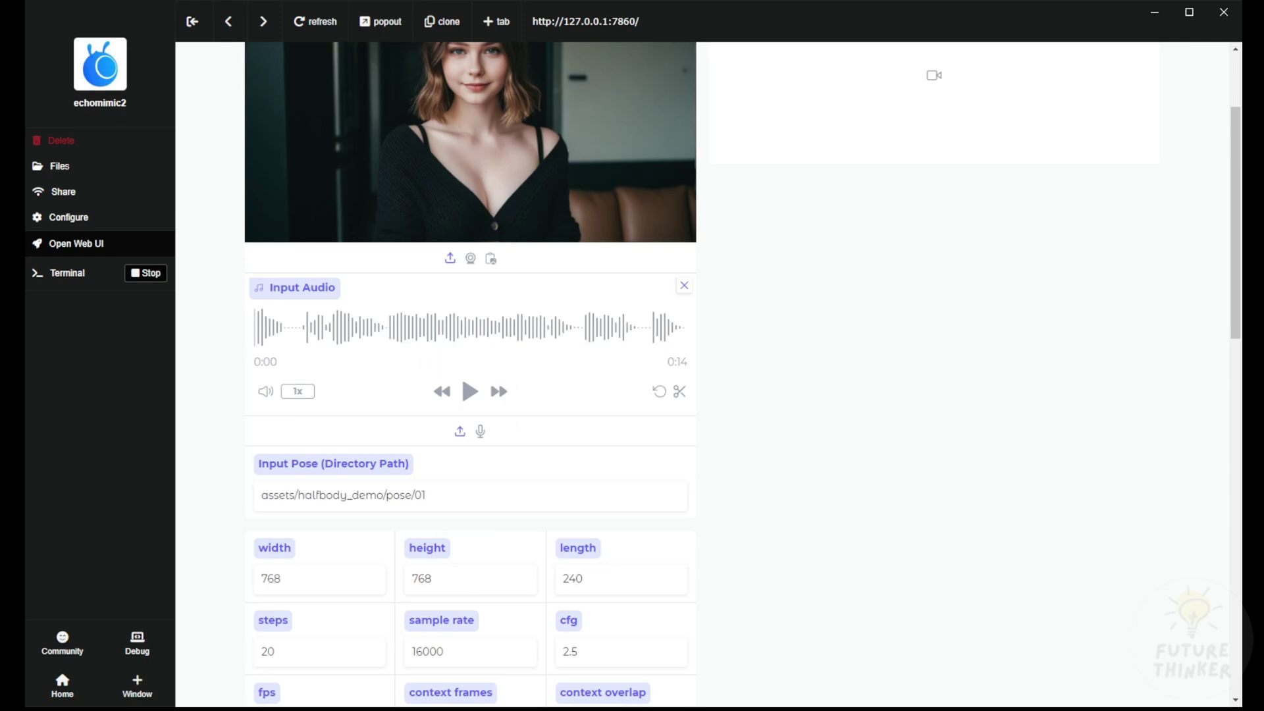
pyautogui.click(470, 391)
pyautogui.scroll(1, 736, 457)
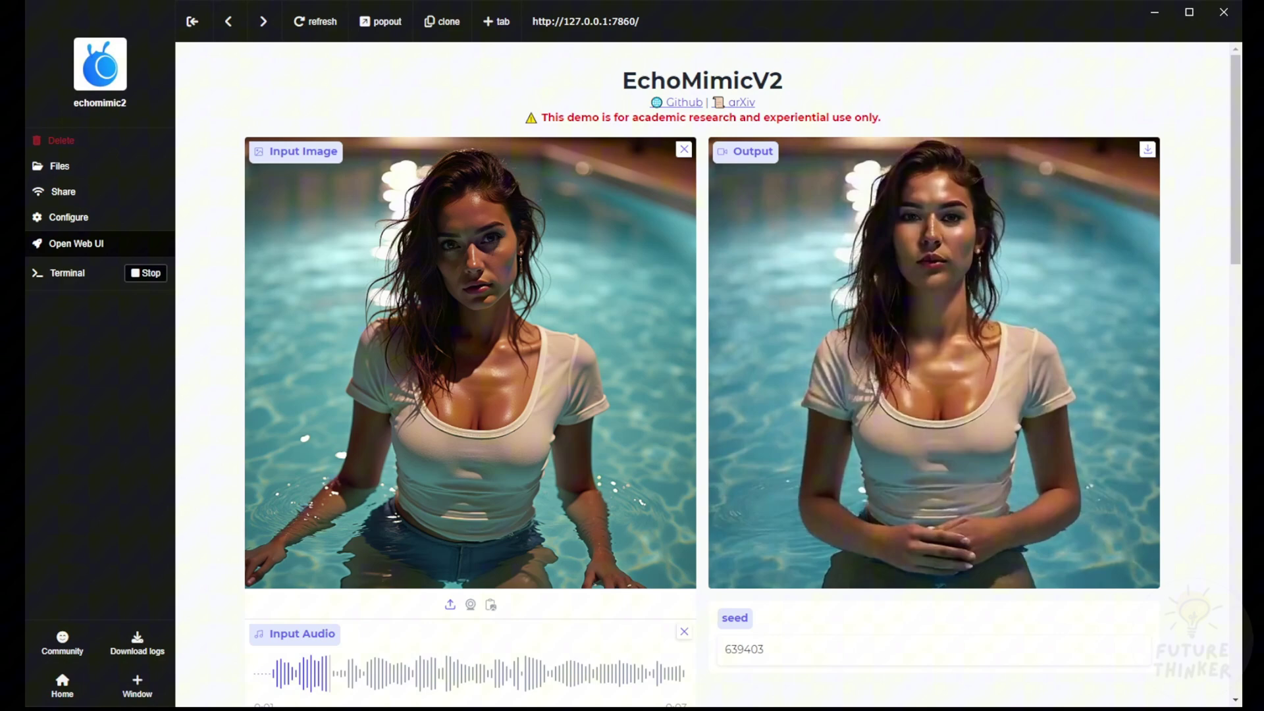
pyautogui.scroll(-3, 702, 375)
pyautogui.click(470, 511)
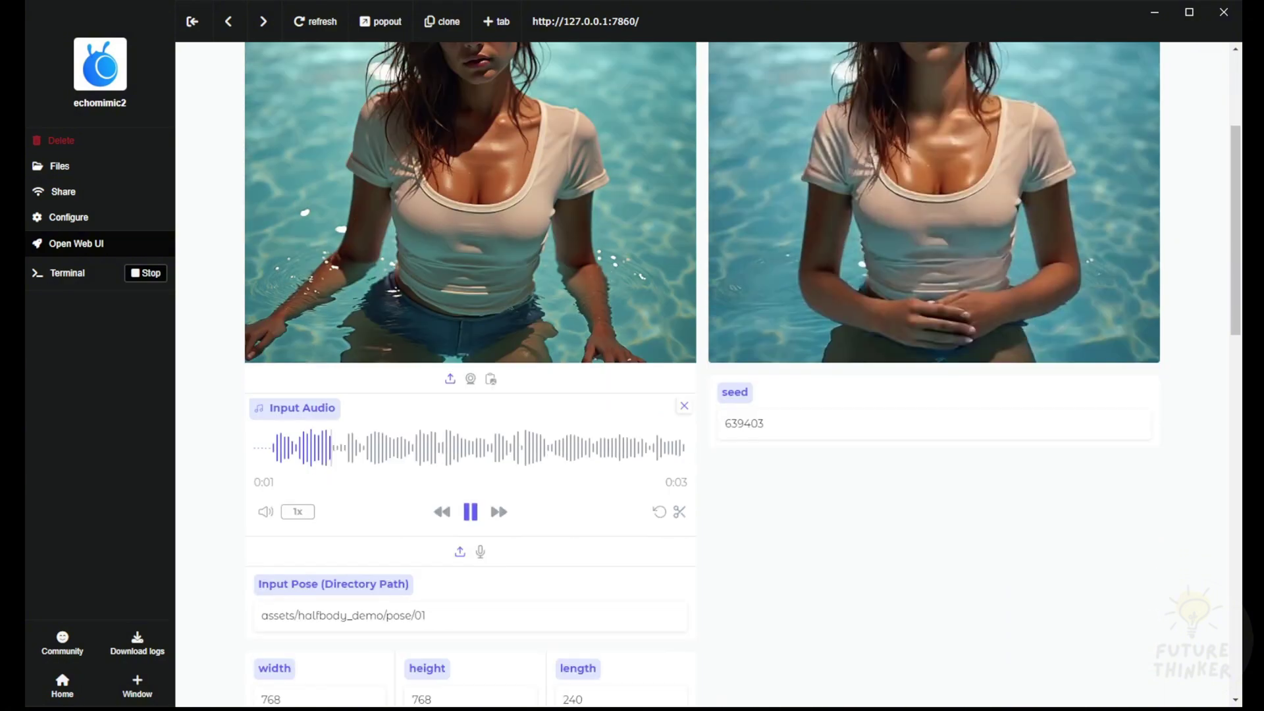
# Look over the generation parameters and replay the 3-second talking video.
pyautogui.scroll(-7, 458, 448)
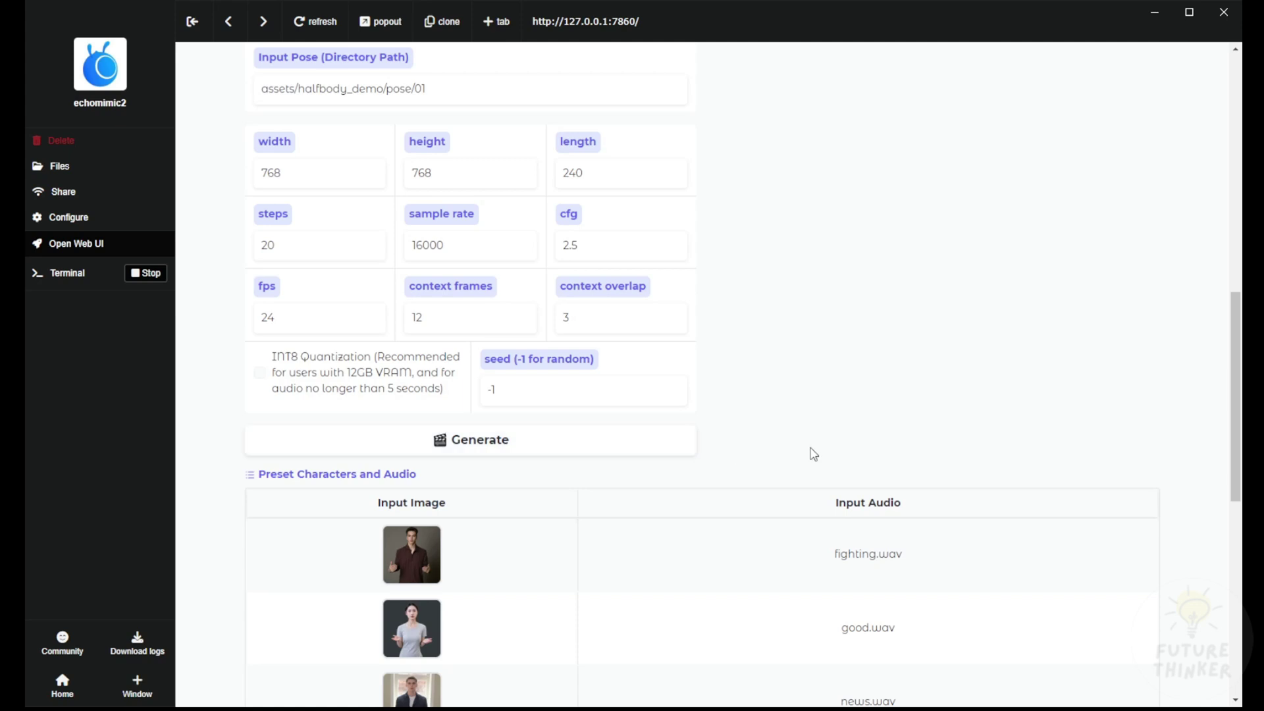
pyautogui.scroll(1, 741, 434)
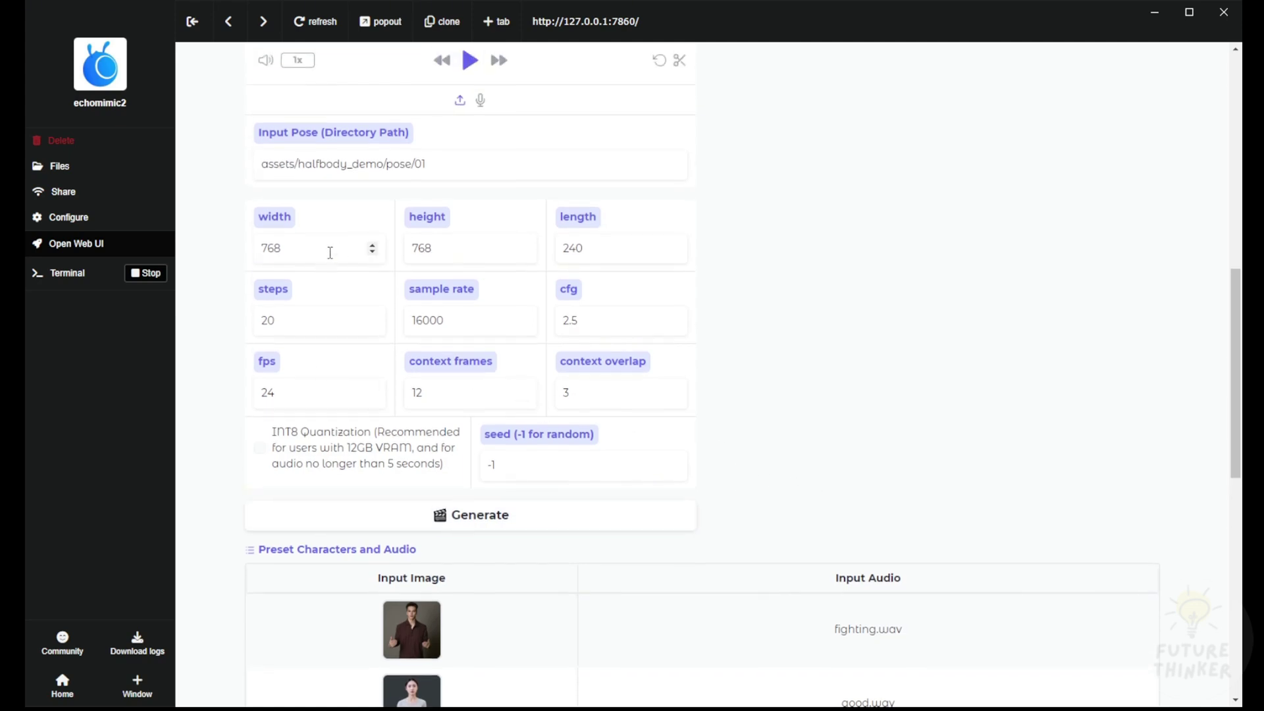
pyautogui.scroll(3, 790, 412)
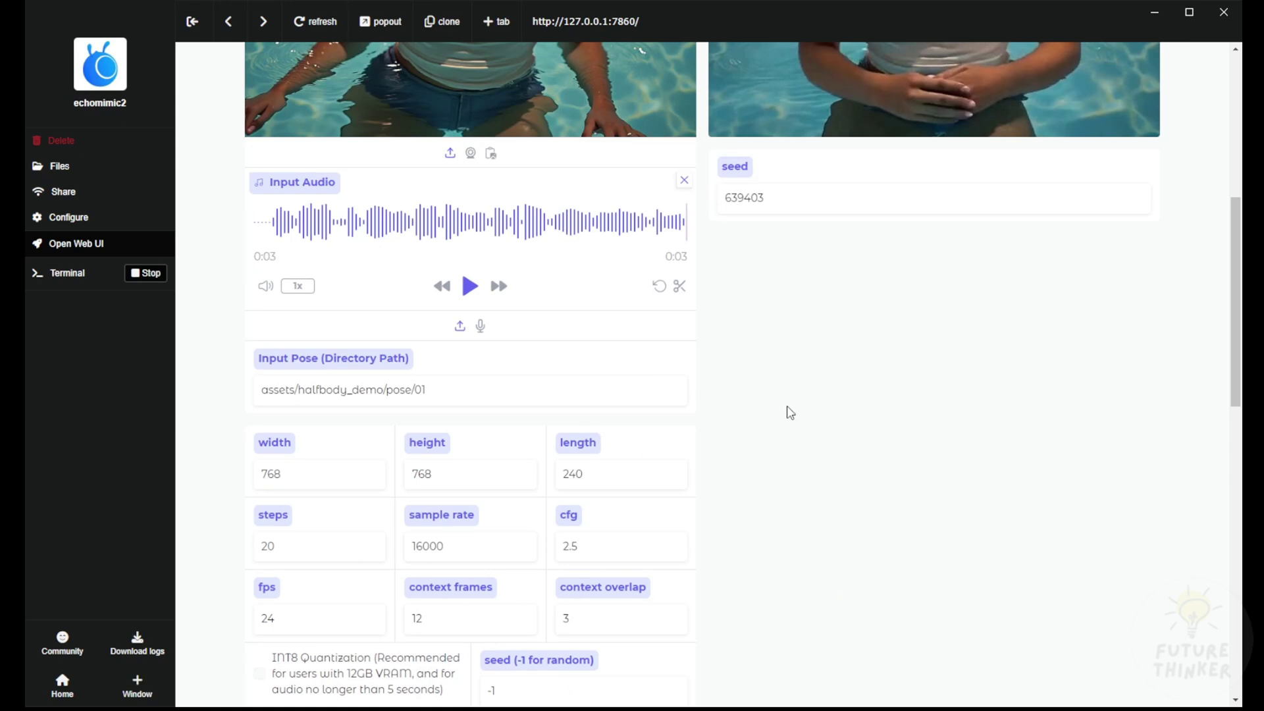
pyautogui.scroll(5, 790, 413)
pyautogui.scroll(1, 731, 494)
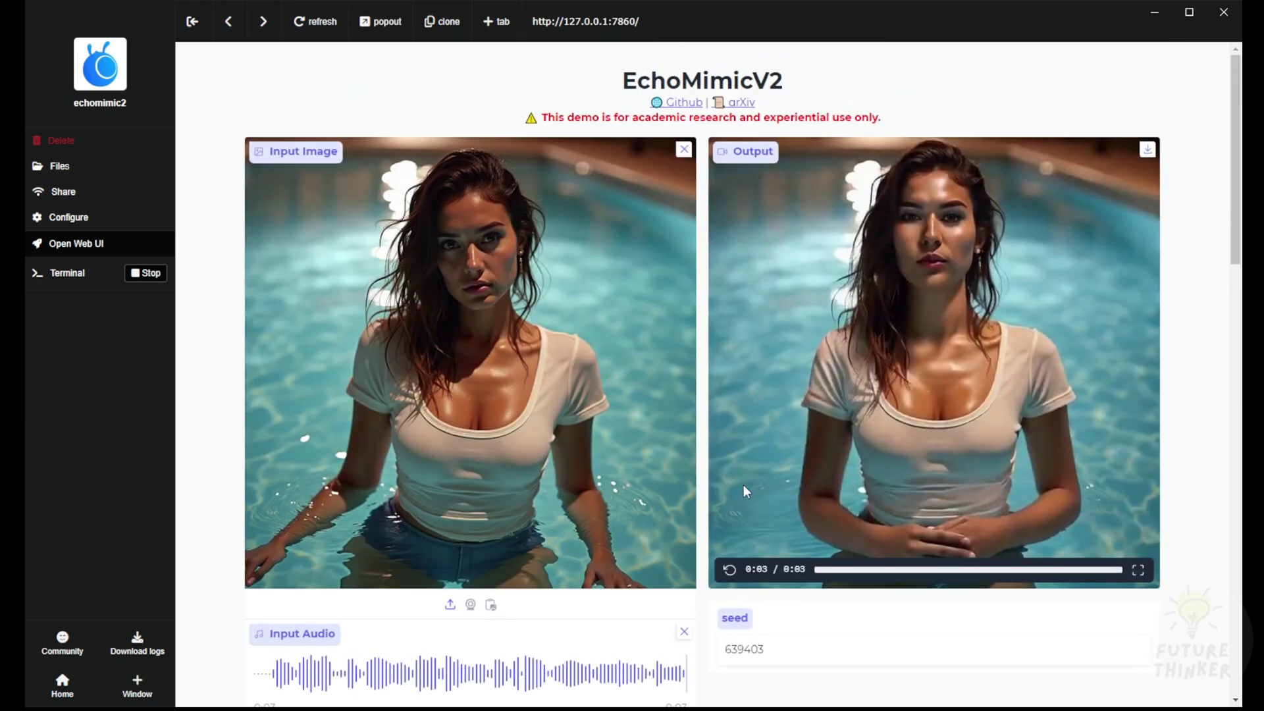
pyautogui.click(728, 569)
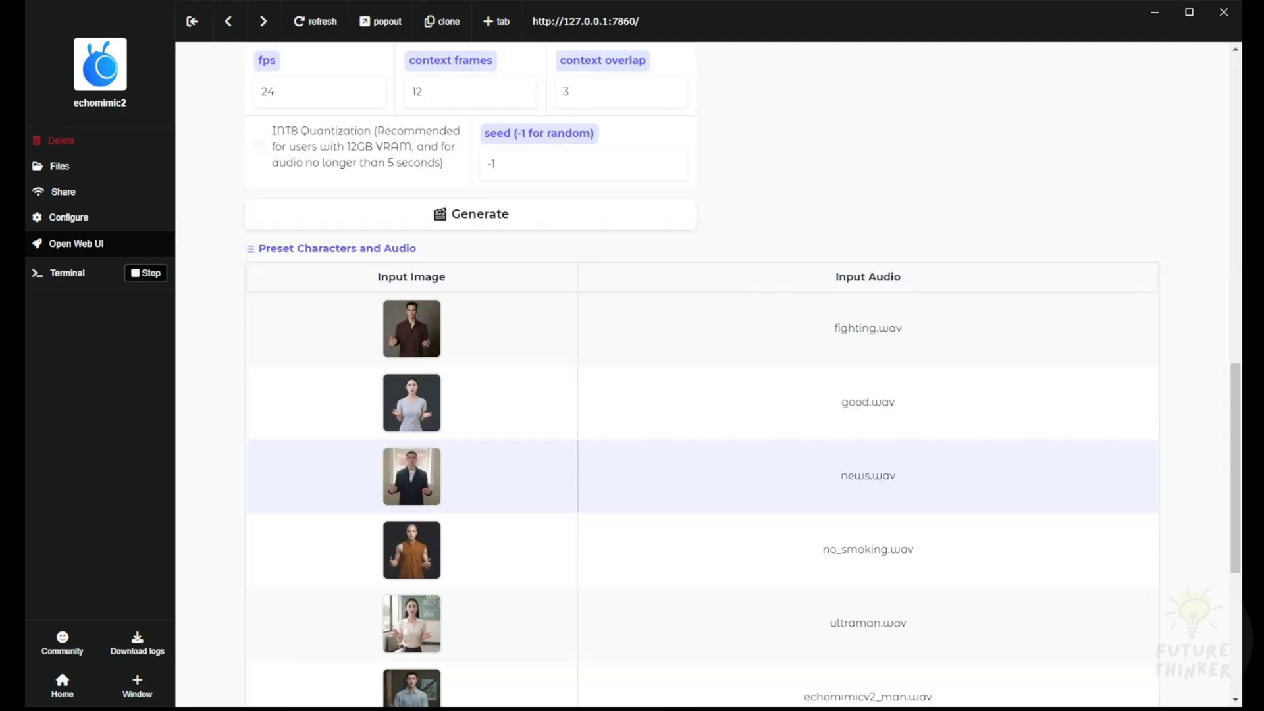
# Play the audio clip of the preset man in the dark jacket.
pyautogui.scroll(-15, 461, 395)
pyautogui.scroll(5, 338, 468)
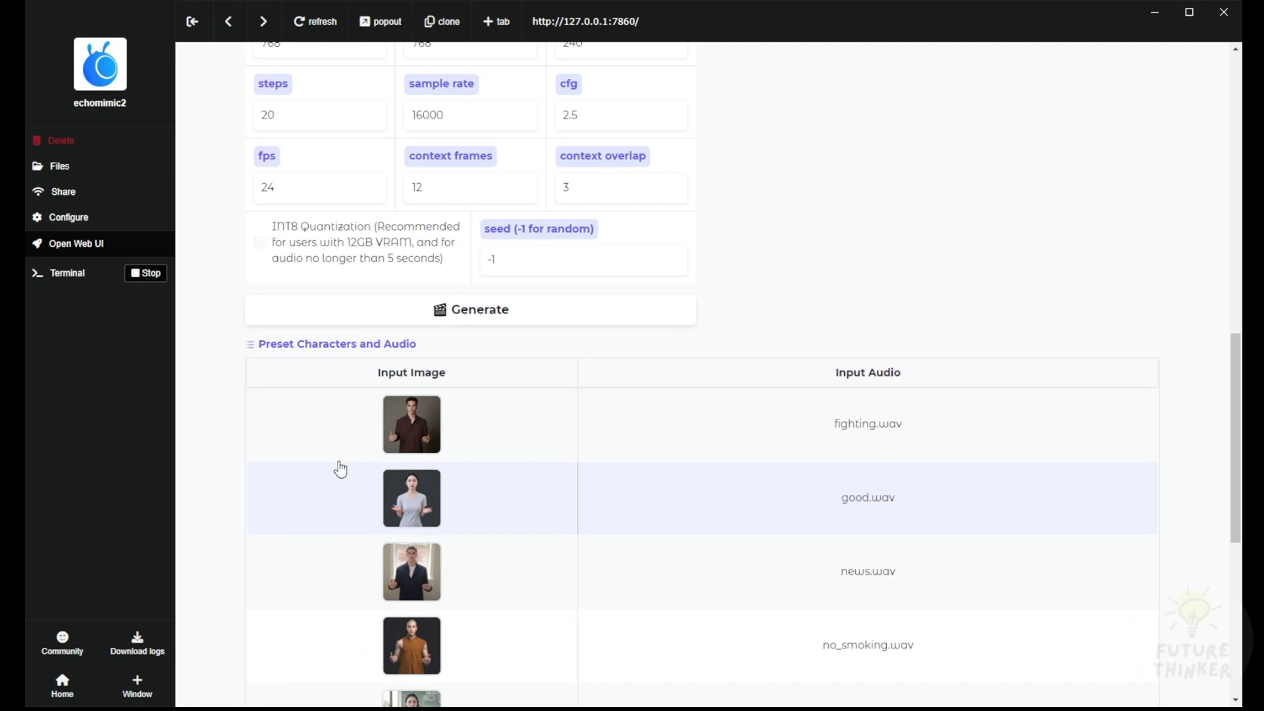
pyautogui.scroll(5, 637, 461)
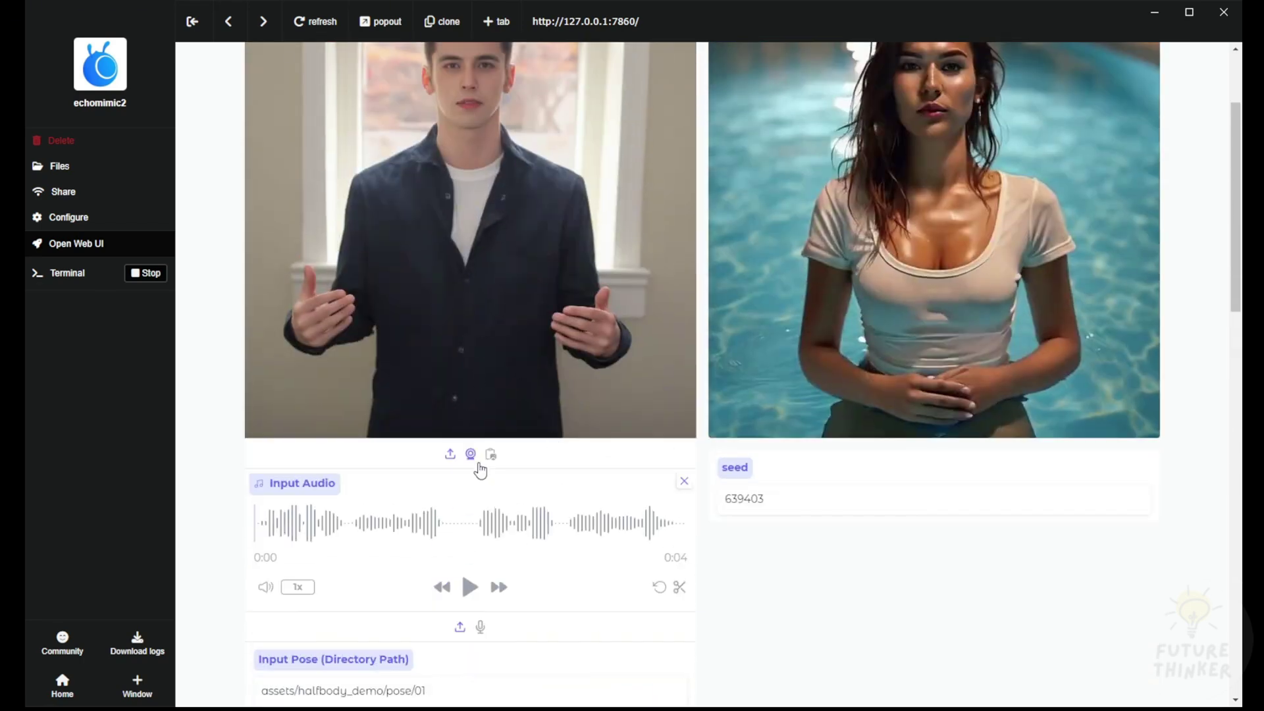
pyautogui.click(467, 591)
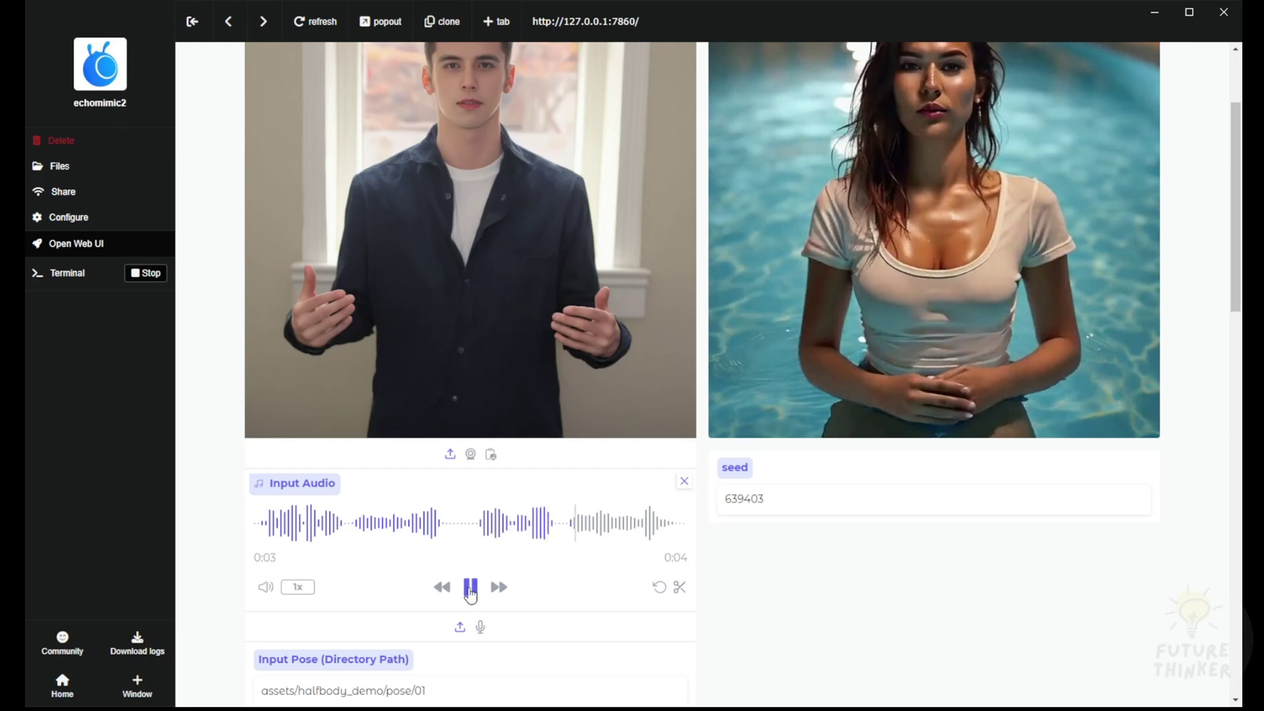
# Scroll through the page to review the seed 54687 generated clip.
pyautogui.scroll(-3, 678, 586)
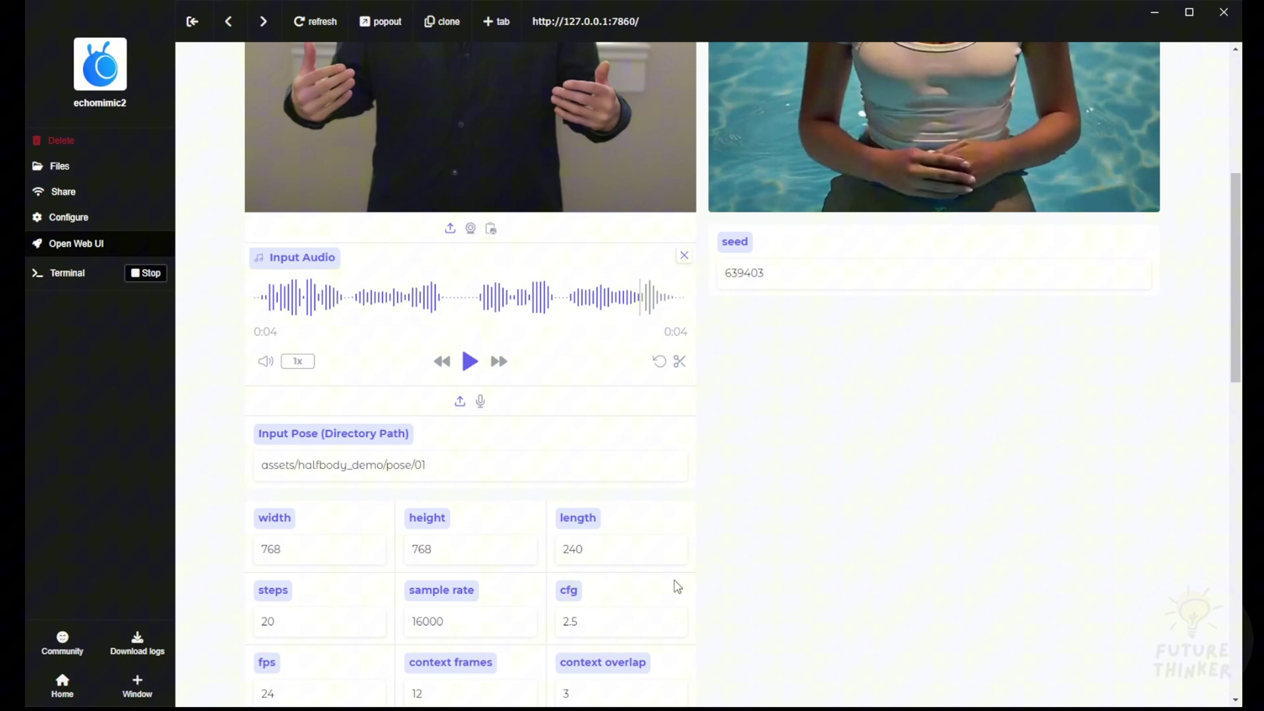
pyautogui.scroll(3, 678, 586)
pyautogui.scroll(-13, 678, 586)
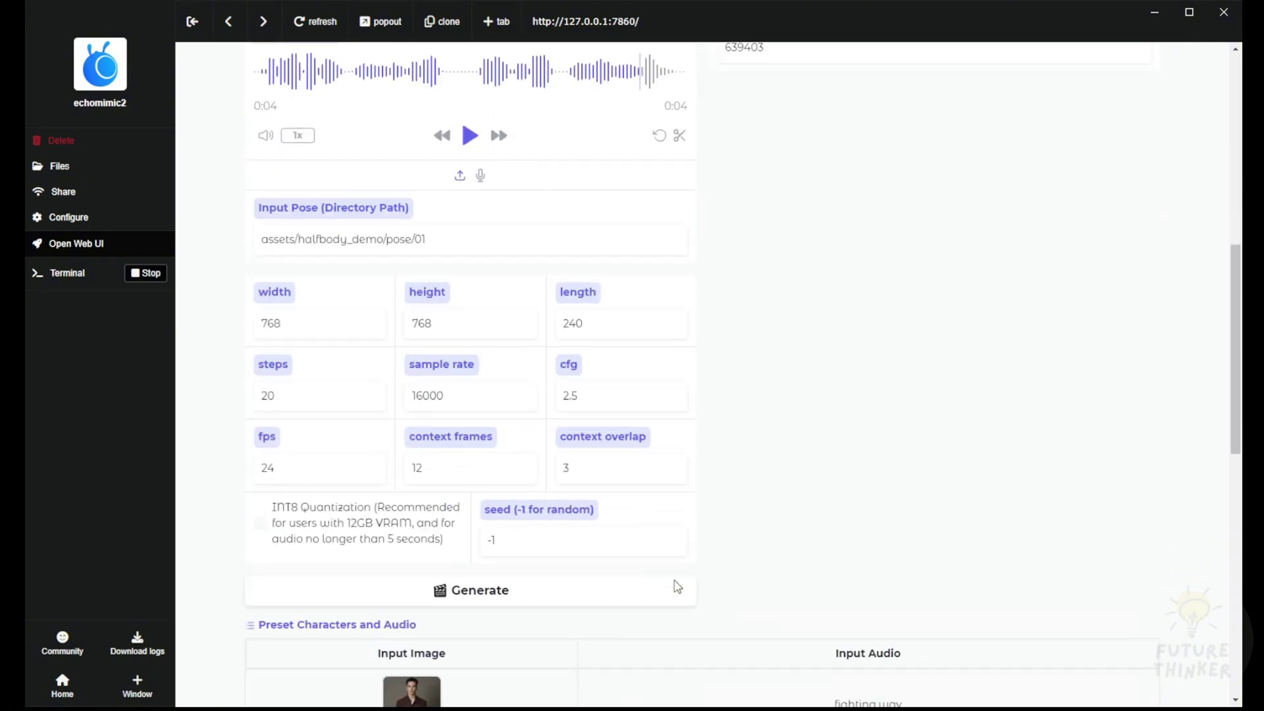
pyautogui.scroll(-4, 678, 586)
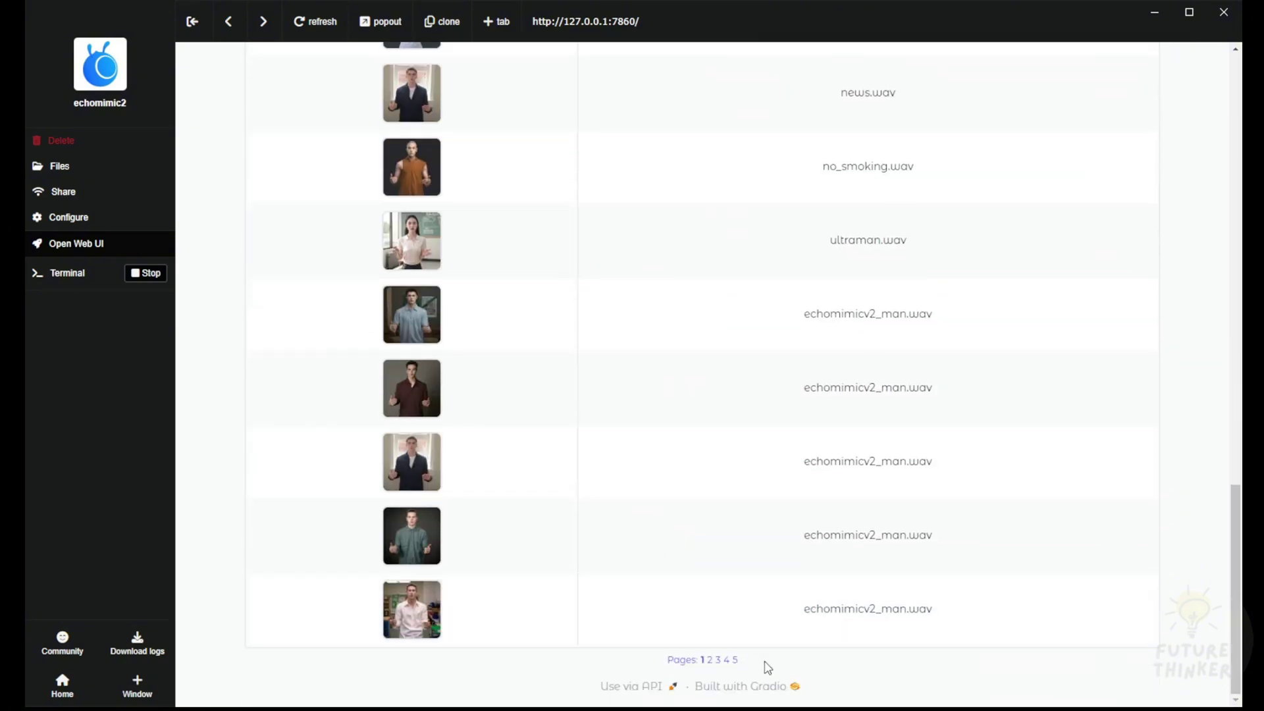
pyautogui.scroll(1, 146, 219)
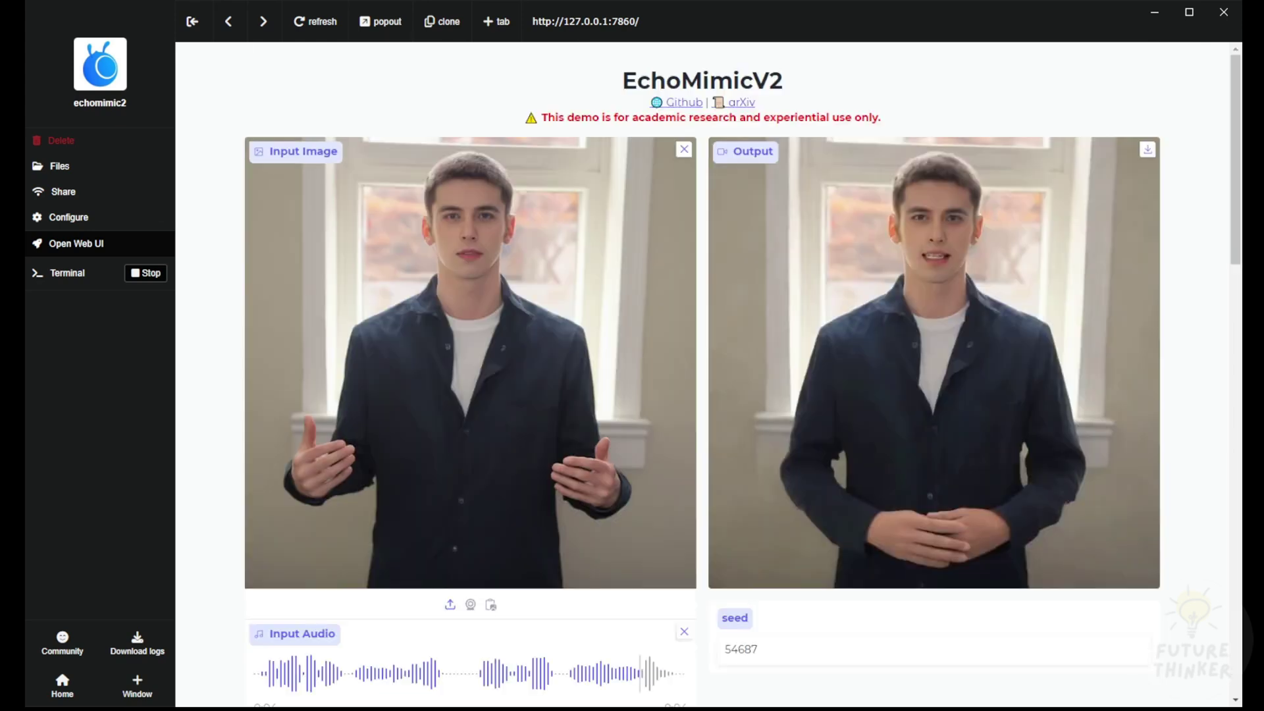
pyautogui.scroll(-8, 564, 473)
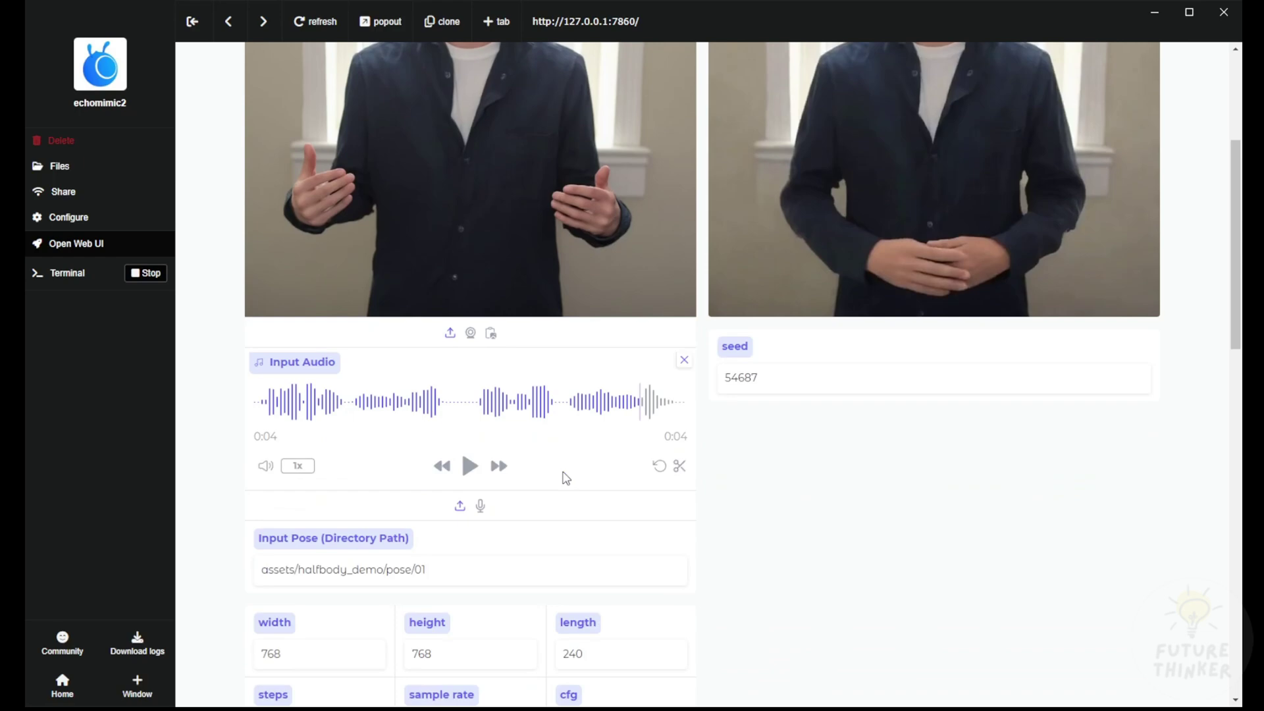
pyautogui.scroll(-5, 518, 510)
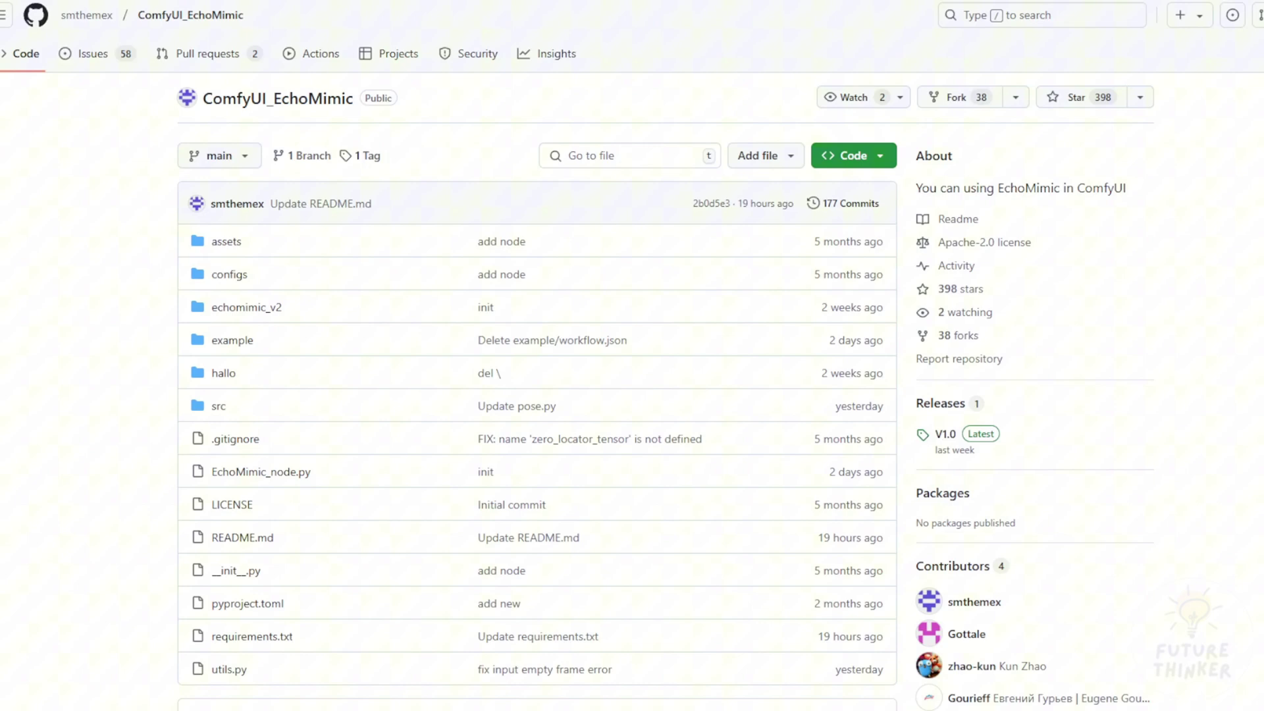
# Highlight the git clone command's ComfyUI/custom_node target and ComfyUI_ repository prefix.
pyautogui.scroll(-8, 632, 355)
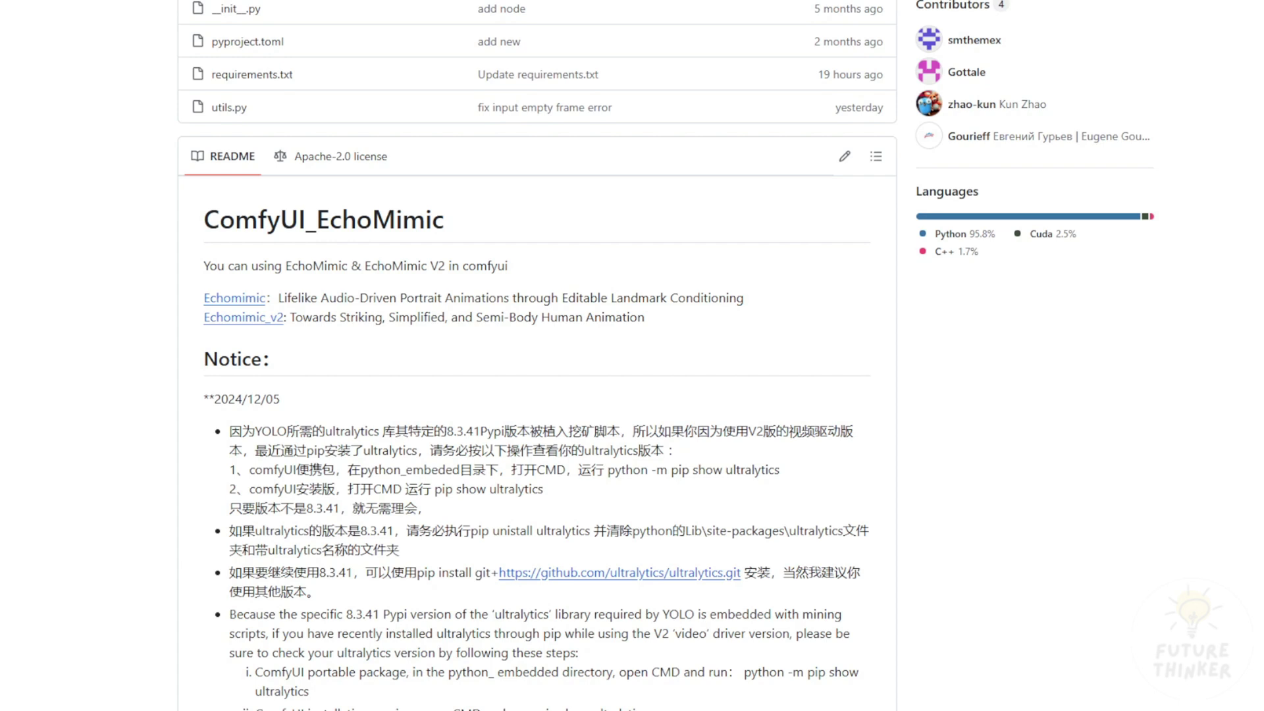
pyautogui.scroll(-10, 217, 265)
pyautogui.moveTo(217, 265); pyautogui.dragTo(574, 280)
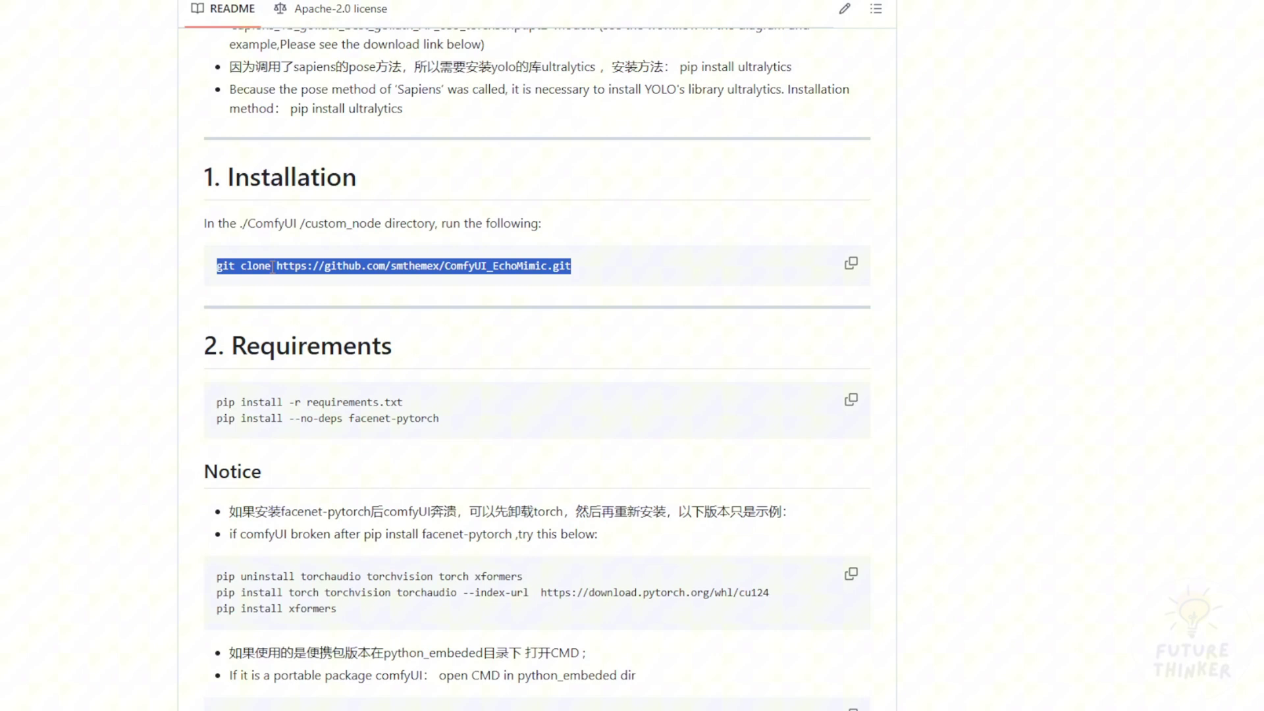
pyautogui.click(326, 232)
pyautogui.doubleClick(329, 225)
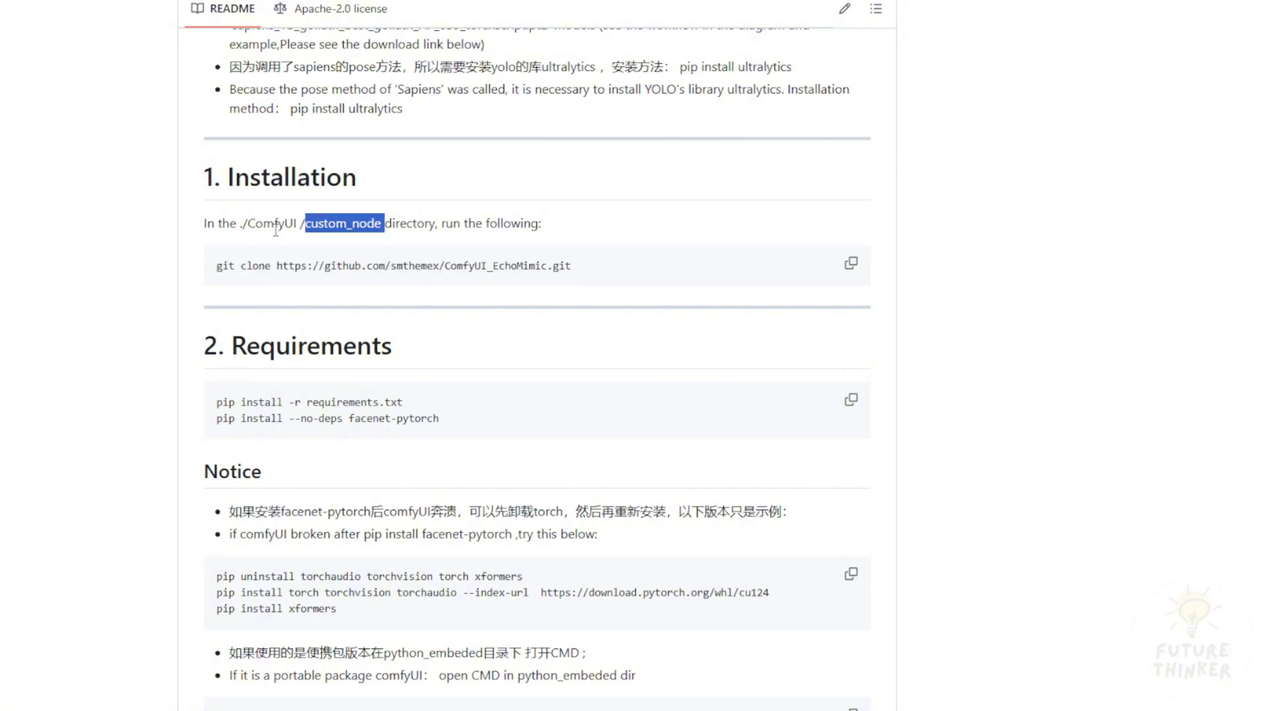
pyautogui.doubleClick(274, 225)
pyautogui.doubleClick(322, 223)
pyautogui.moveTo(445, 265); pyautogui.dragTo(493, 267)
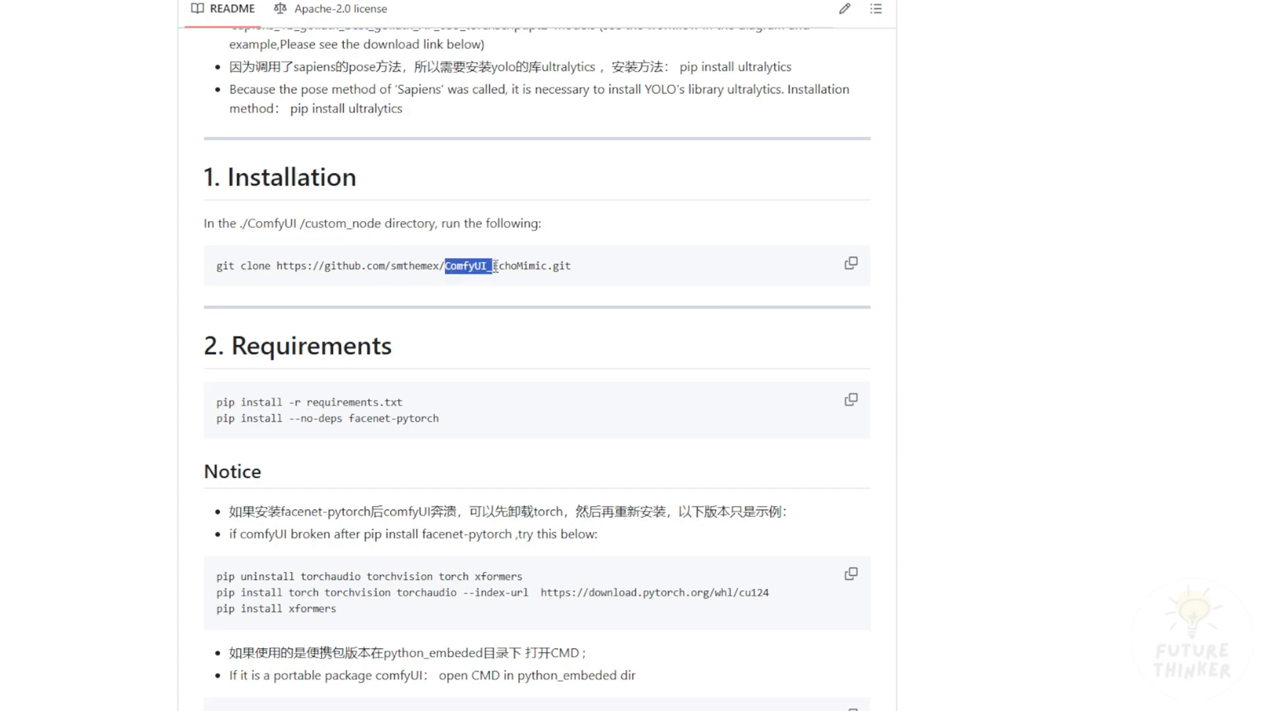
# Highlight the --no-deps option in the pip command, then reach Models Required.
pyautogui.scroll(-2, 495, 267)
pyautogui.moveTo(402, 242); pyautogui.dragTo(295, 242)
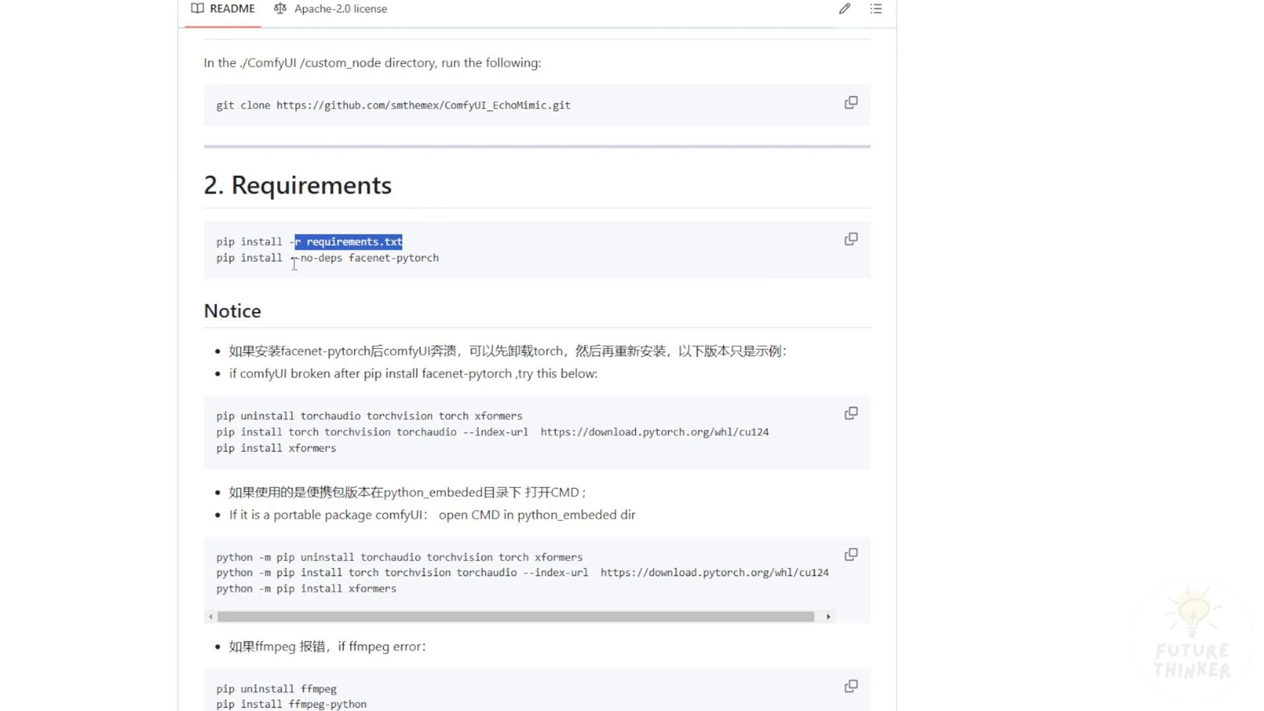
pyautogui.moveTo(288, 262); pyautogui.dragTo(339, 262)
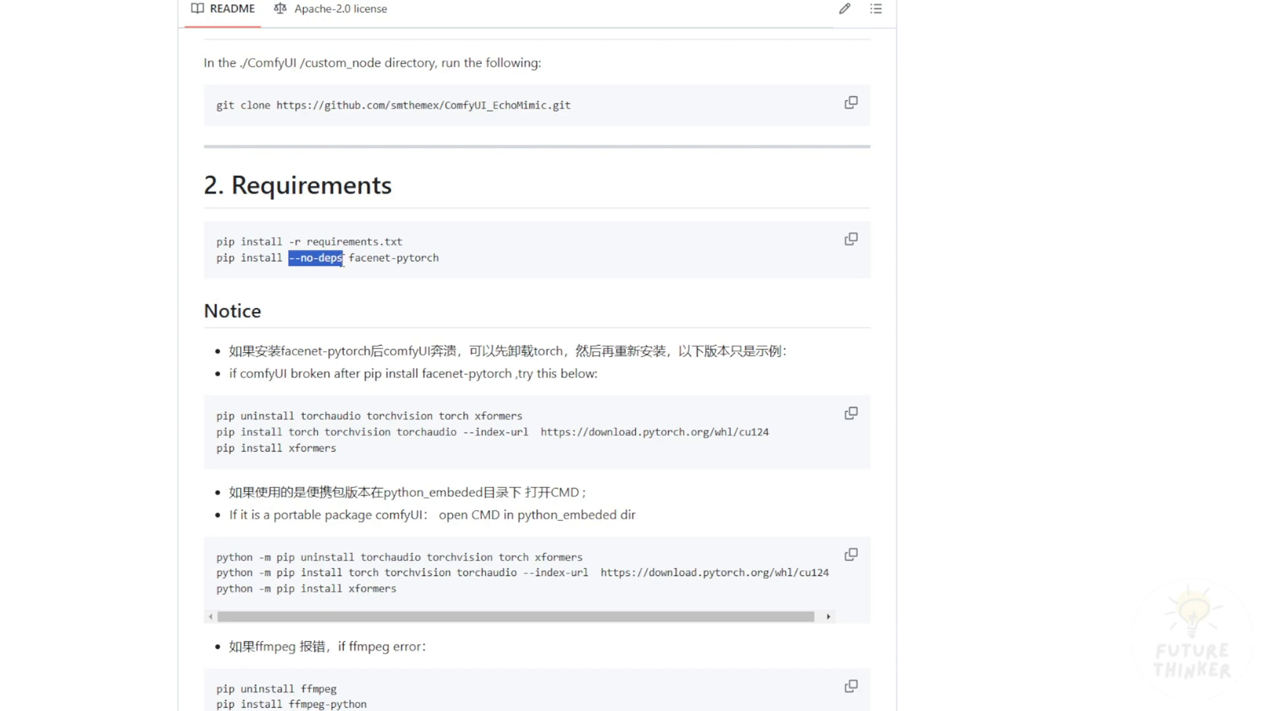
pyautogui.scroll(-12, 394, 369)
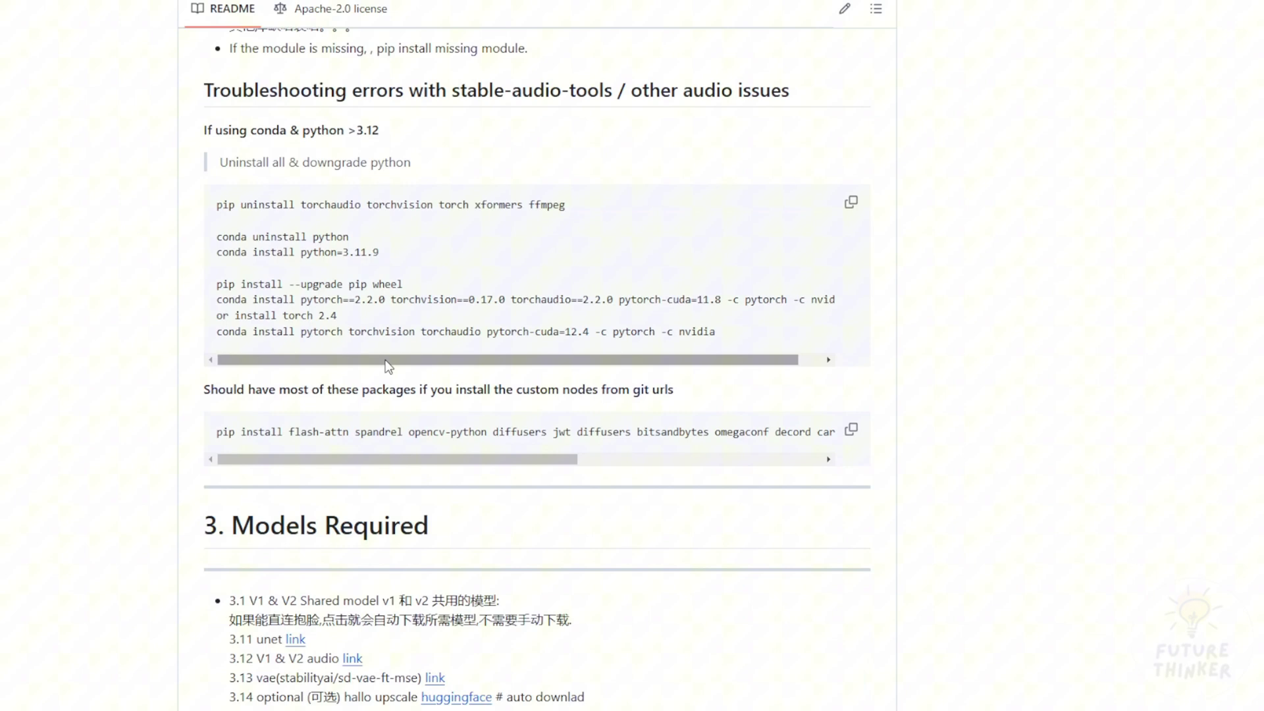
pyautogui.scroll(6, 386, 364)
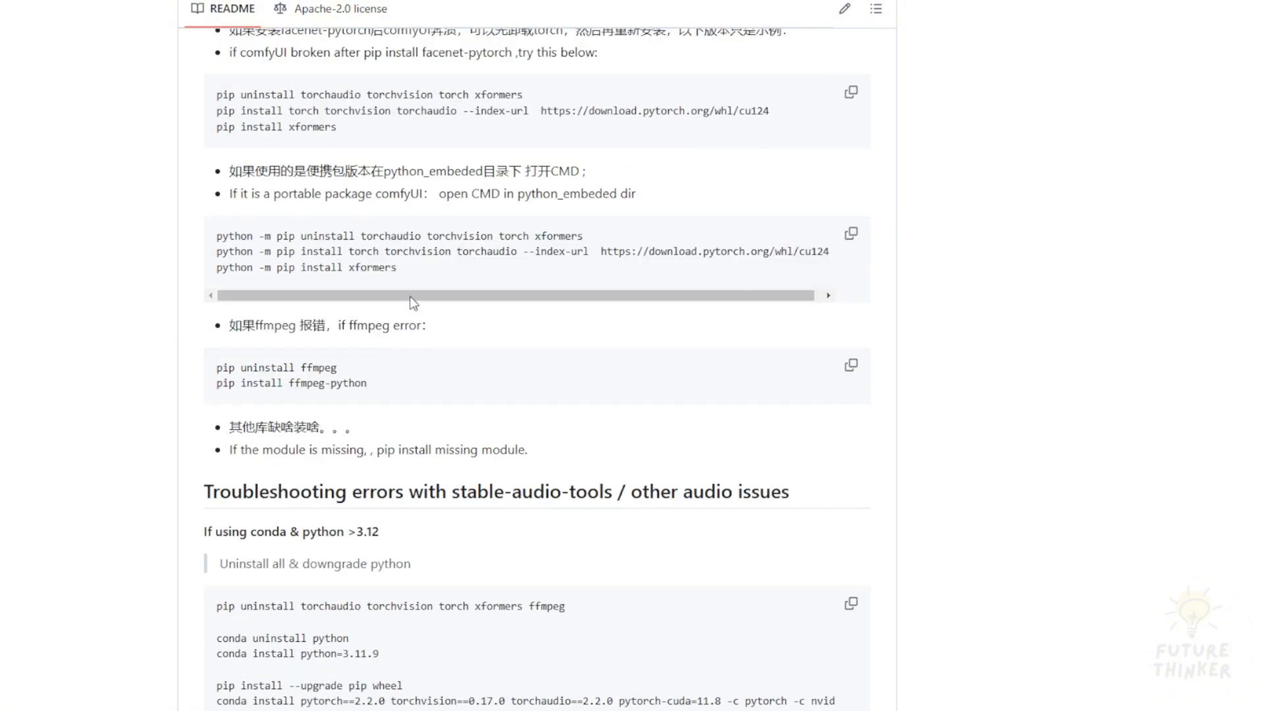
pyautogui.scroll(-12, 412, 302)
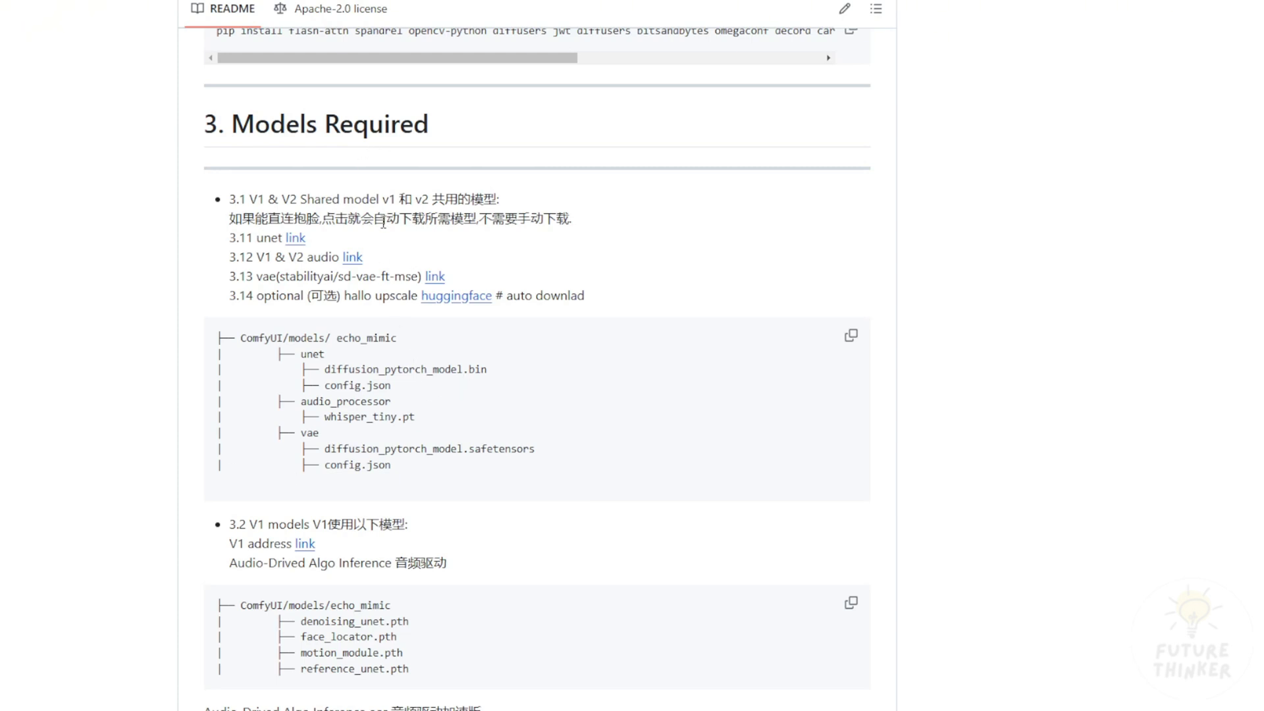
# Select the shared echo_mimic model tree, then echo_mimic in the 3.2 v2 path.
pyautogui.moveTo(451, 473); pyautogui.dragTo(141, 328)
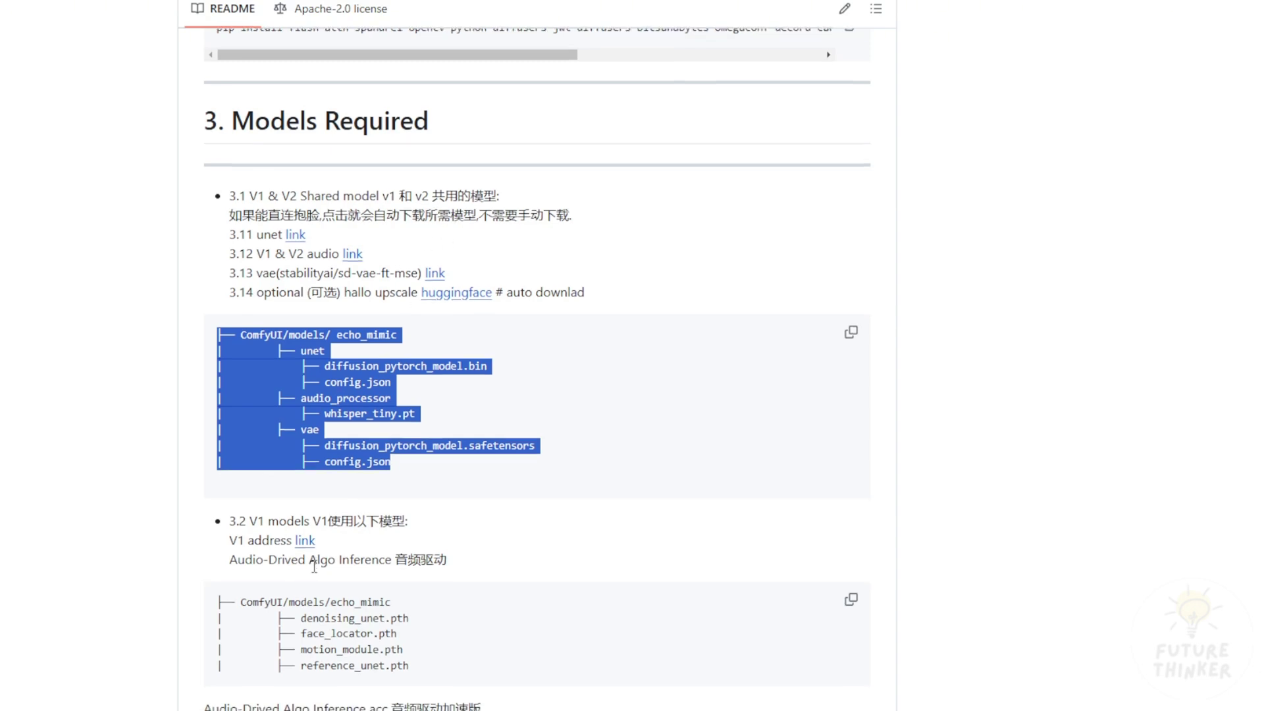
pyautogui.scroll(-3, 314, 414)
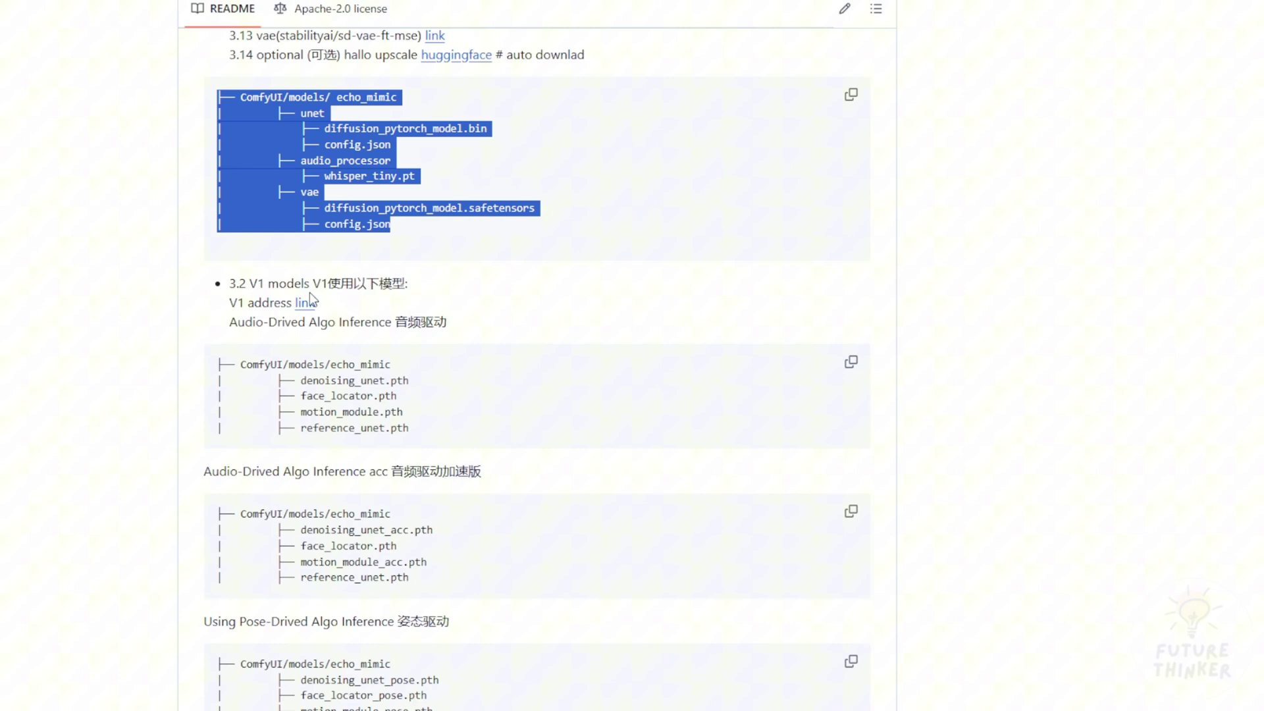
pyautogui.scroll(-7, 345, 526)
pyautogui.scroll(-1, 345, 527)
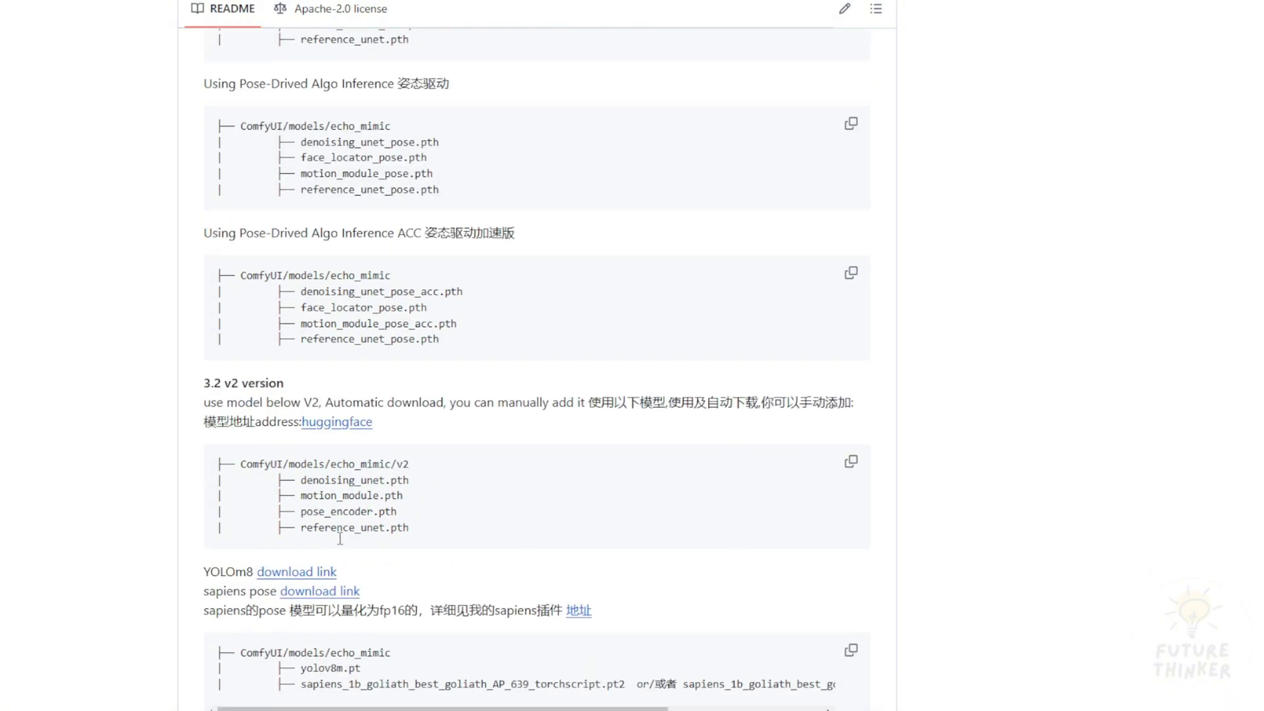
pyautogui.scroll(-2, 311, 421)
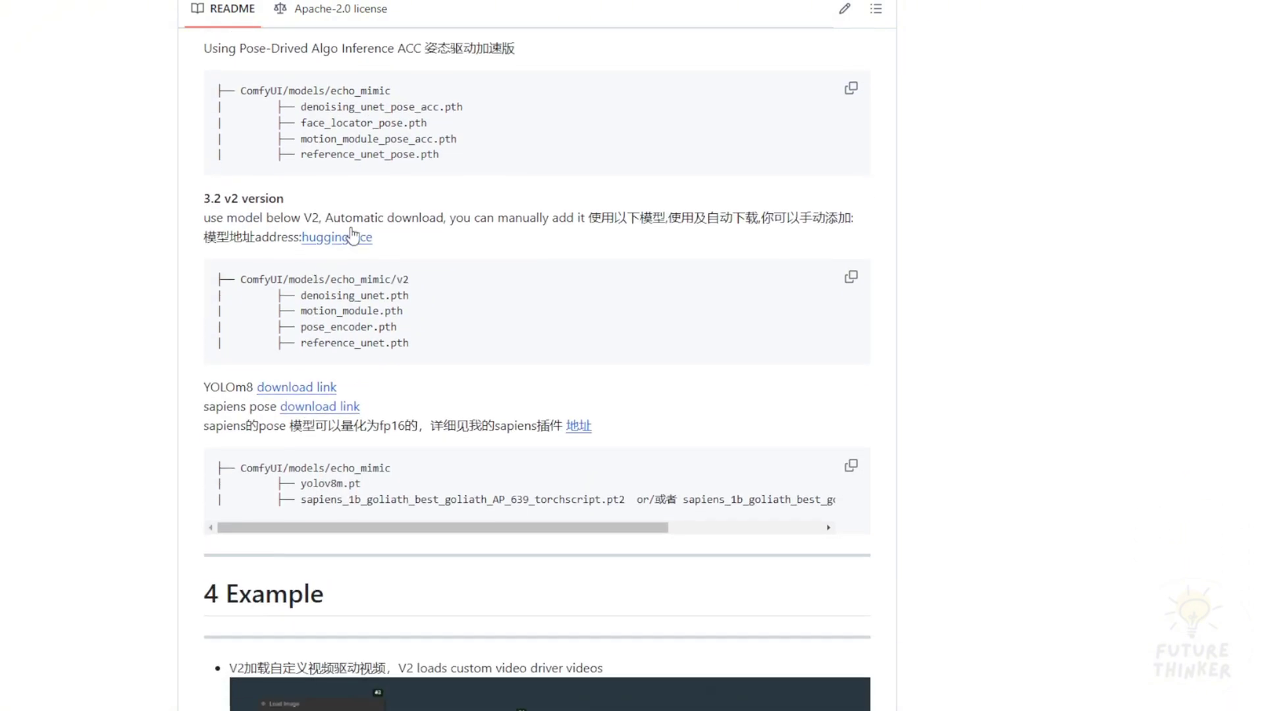
pyautogui.doubleClick(337, 282)
pyautogui.scroll(1, 359, 377)
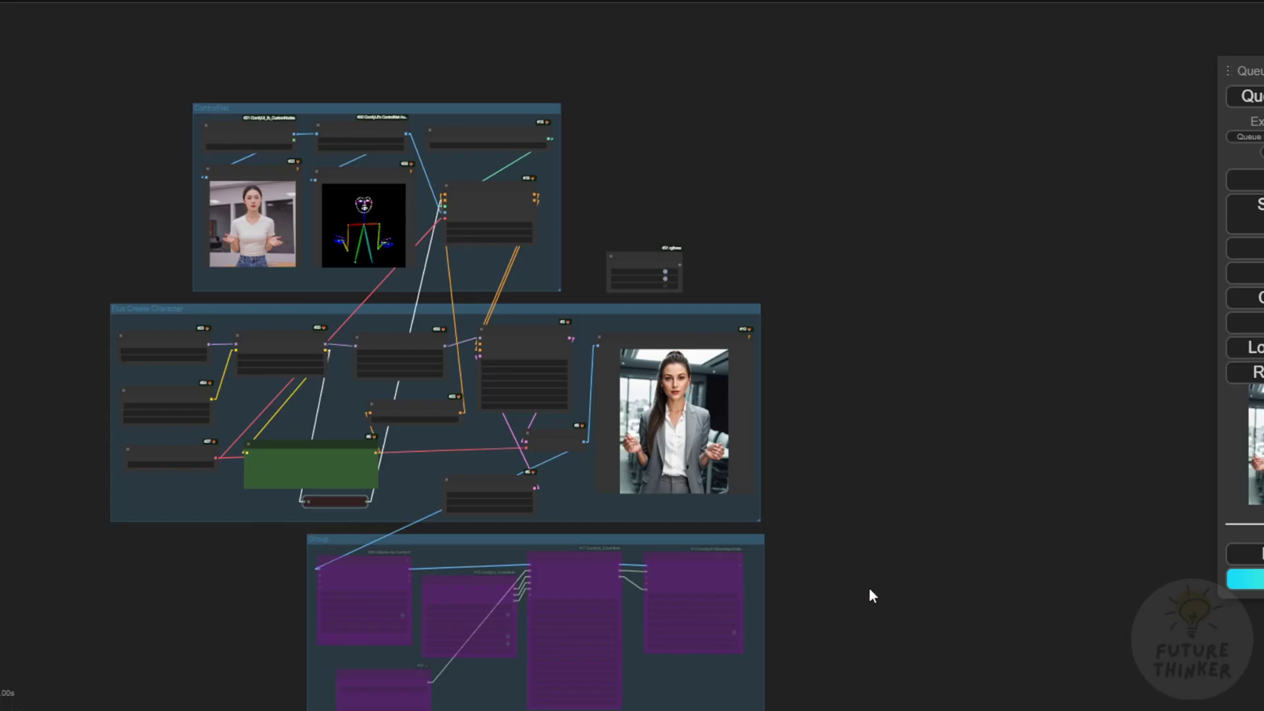
# Make the Preview Image node taller beside the KSampler in the Flux group.
pyautogui.moveTo(868, 587); pyautogui.dragTo(938, 211)
pyautogui.scroll(4, 897, 144)
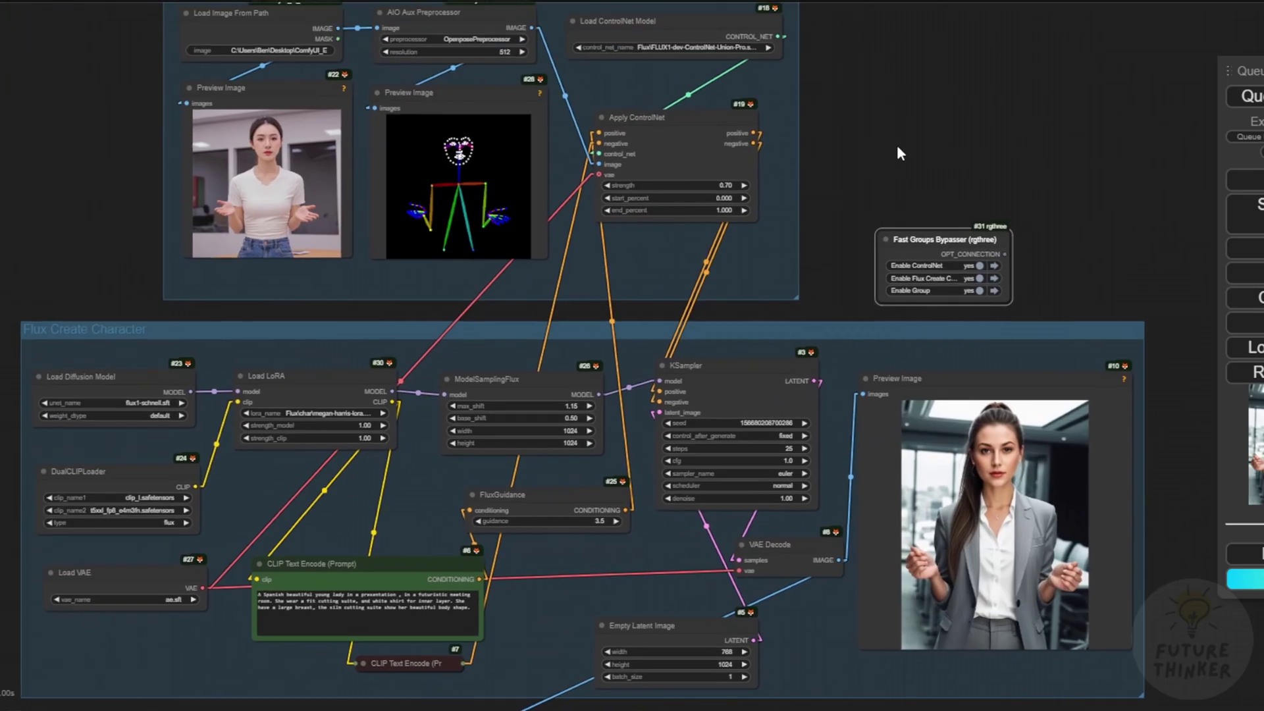
pyautogui.scroll(6, 507, 392)
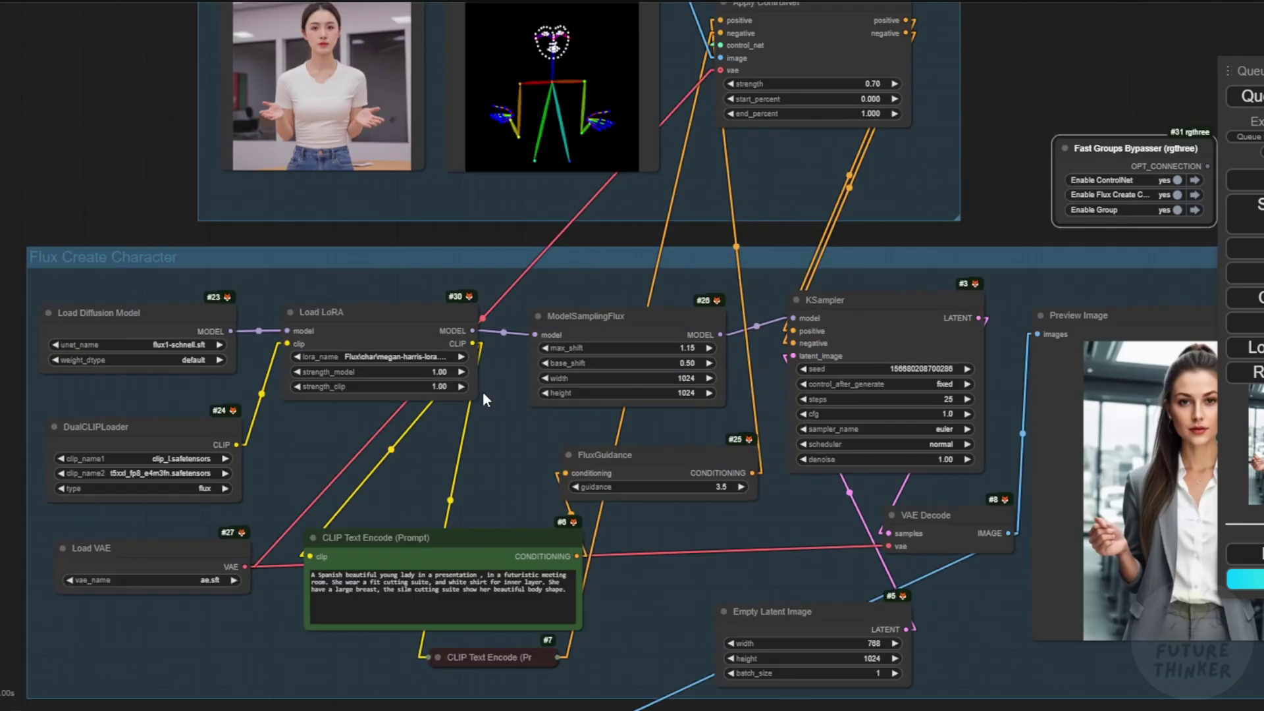
pyautogui.moveTo(225, 270); pyautogui.dragTo(88, 156)
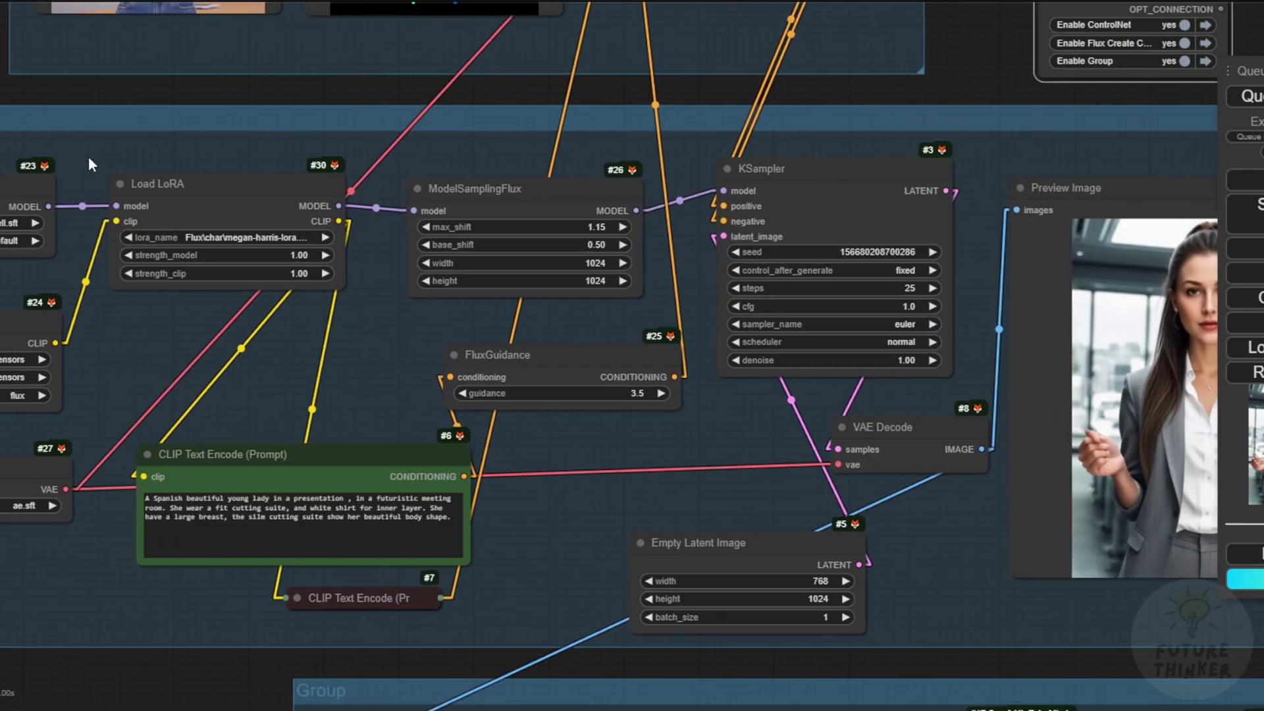
pyautogui.moveTo(984, 338); pyautogui.dragTo(551, 313)
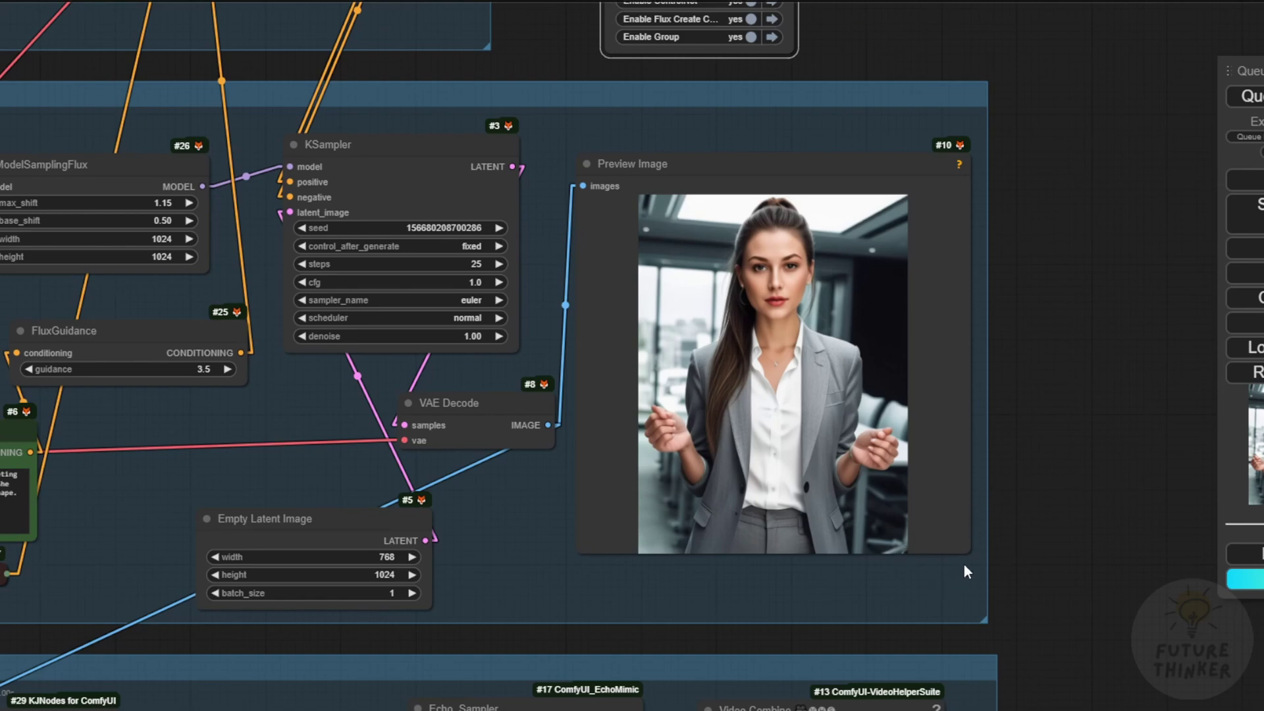
pyautogui.moveTo(964, 553); pyautogui.dragTo(960, 607)
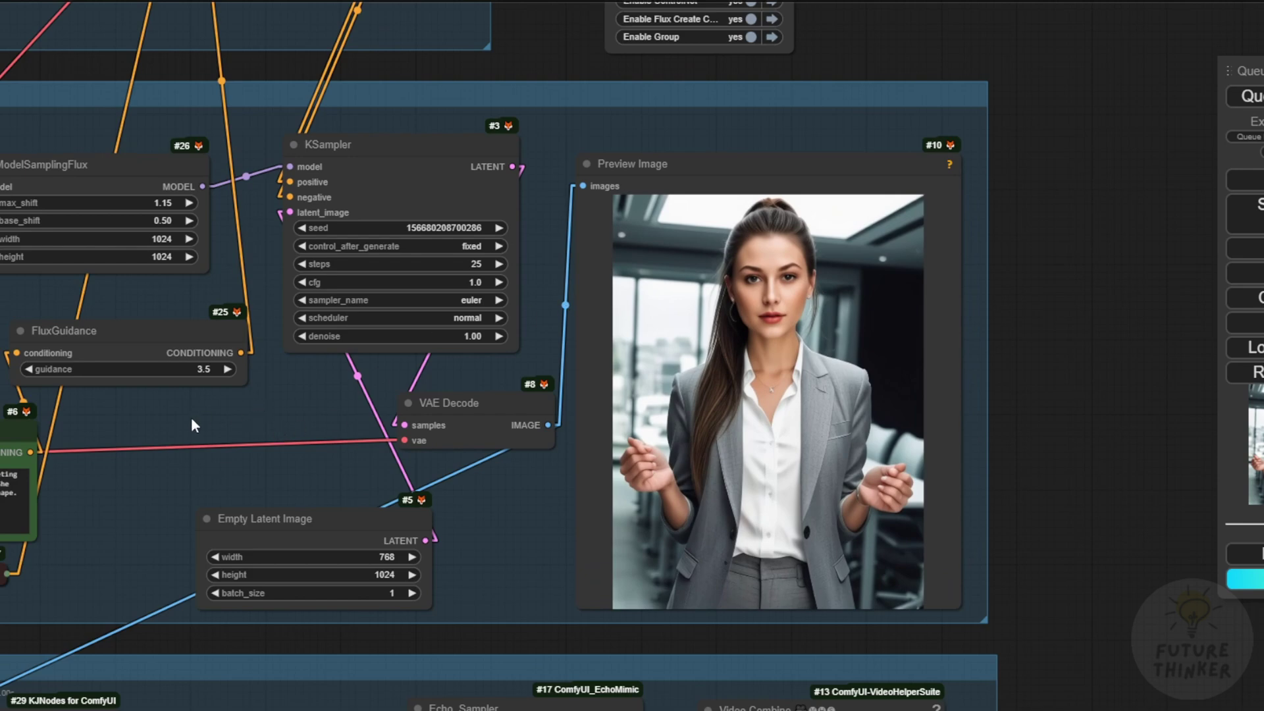
# Pan across the Load LoRA, ControlNet pose, KSampler and VAE Decode nodes.
pyautogui.moveTo(192, 420); pyautogui.dragTo(987, 494)
pyautogui.scroll(6, 528, 241)
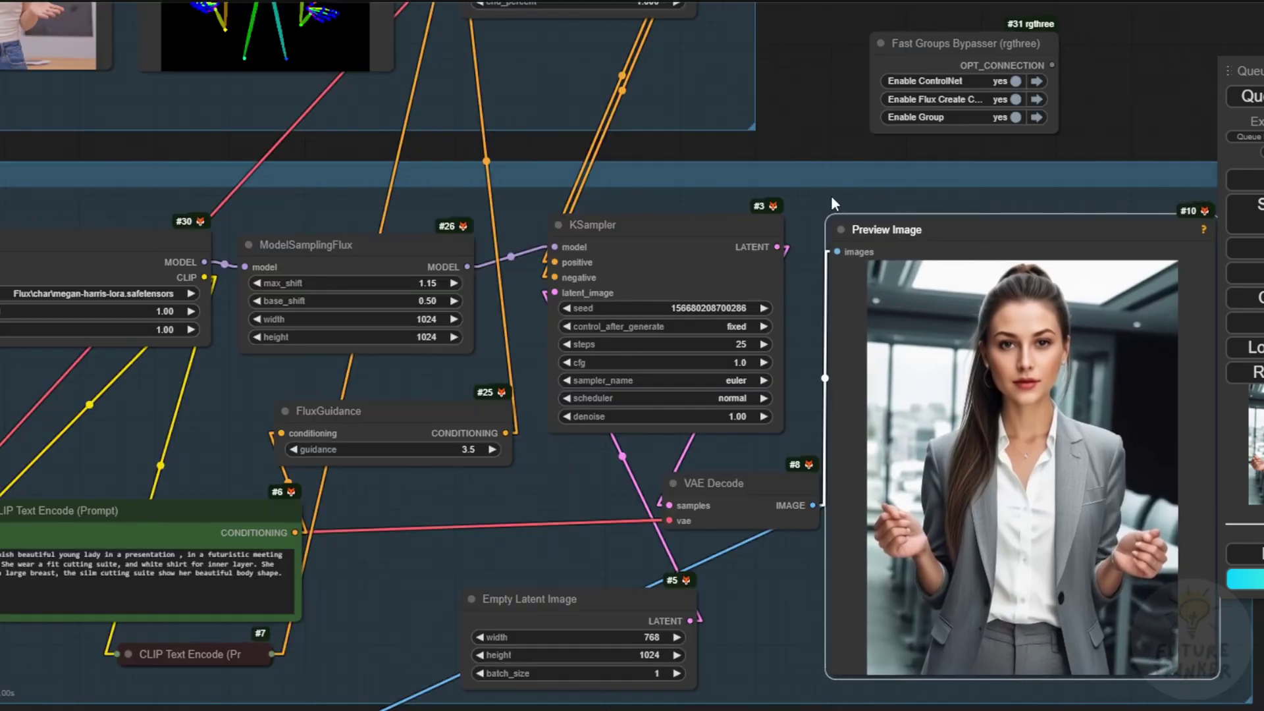
pyautogui.moveTo(830, 195); pyautogui.dragTo(520, 158)
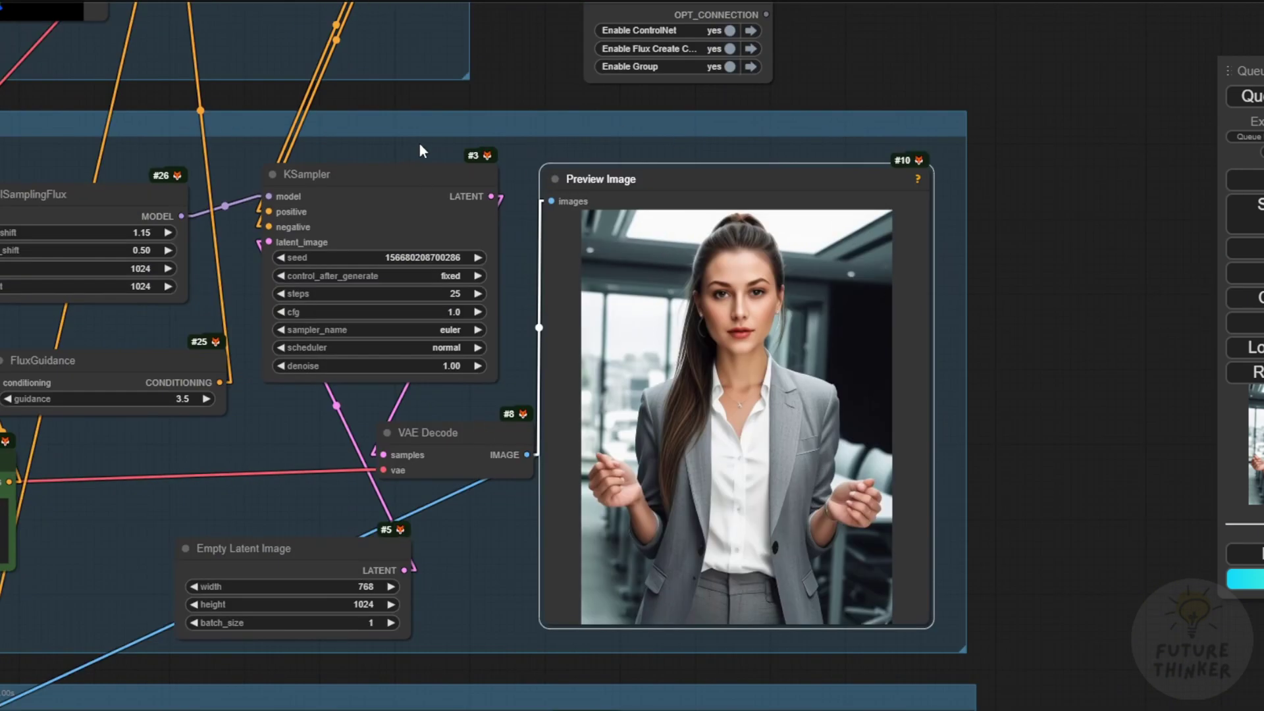
pyautogui.moveTo(423, 149); pyautogui.dragTo(998, 483)
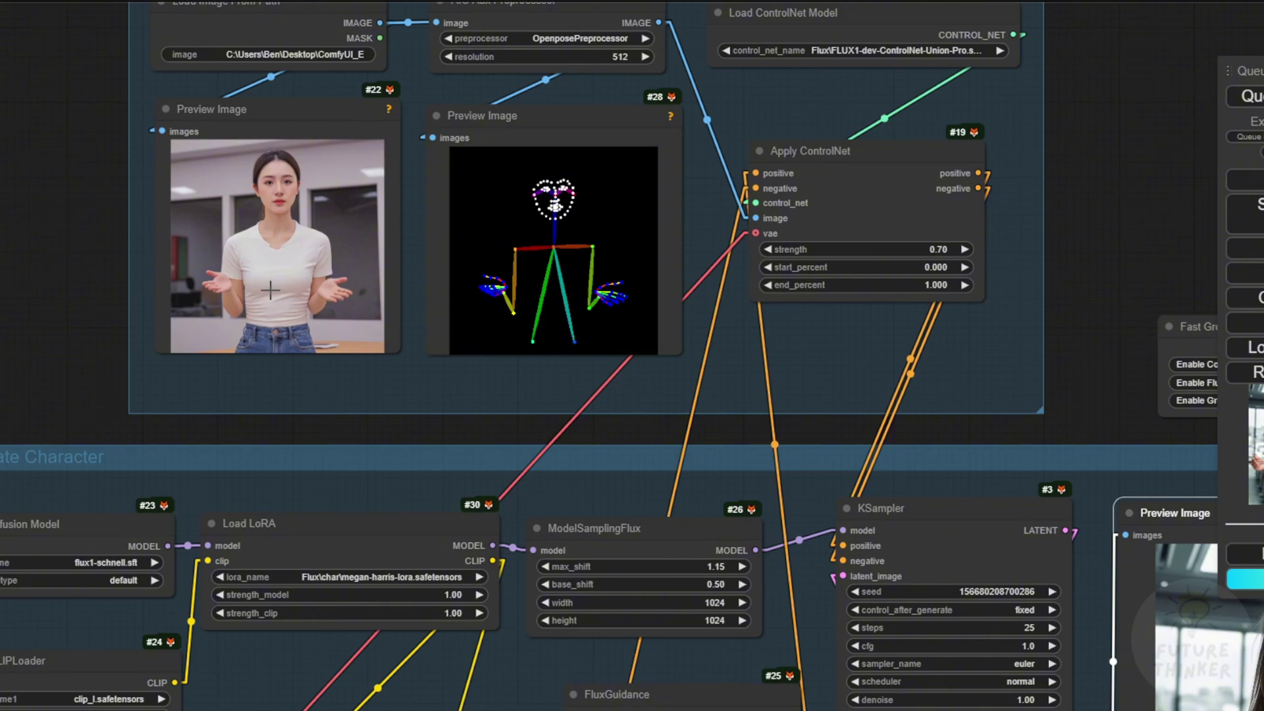
pyautogui.moveTo(877, 701); pyautogui.dragTo(602, 326)
pyautogui.moveTo(602, 410); pyautogui.dragTo(403, 406)
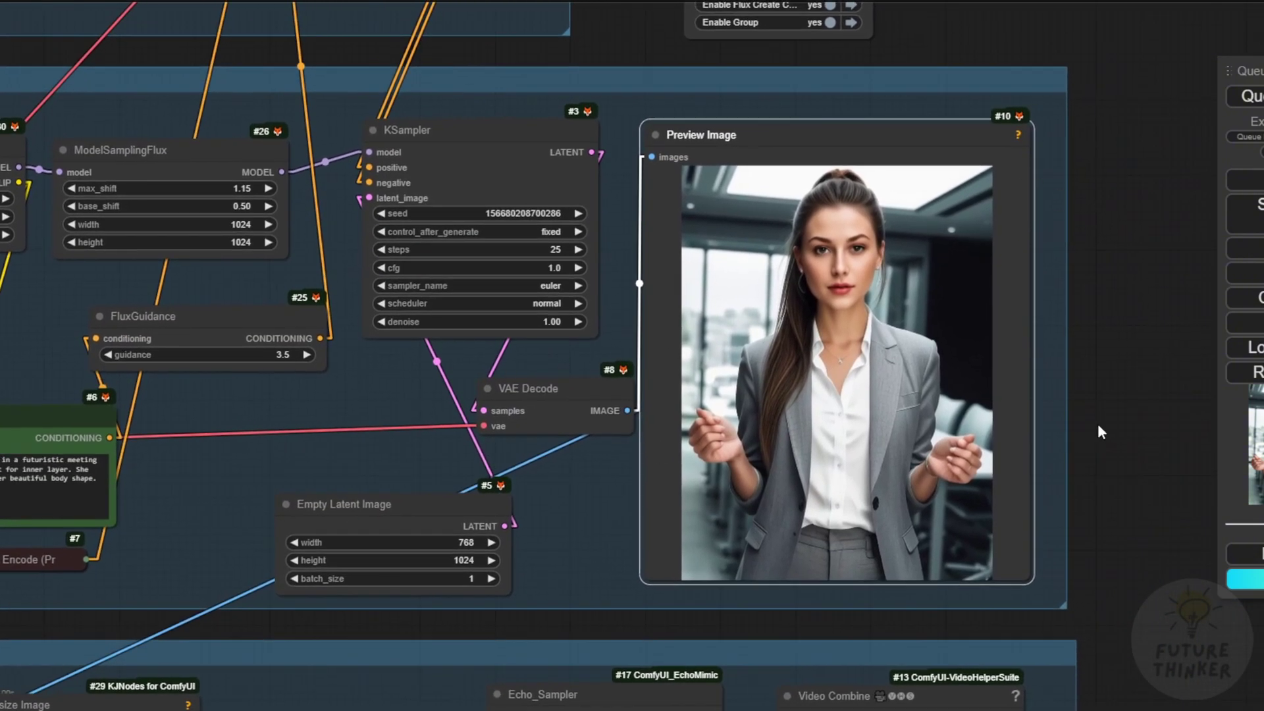
pyautogui.scroll(-2, 1022, 493)
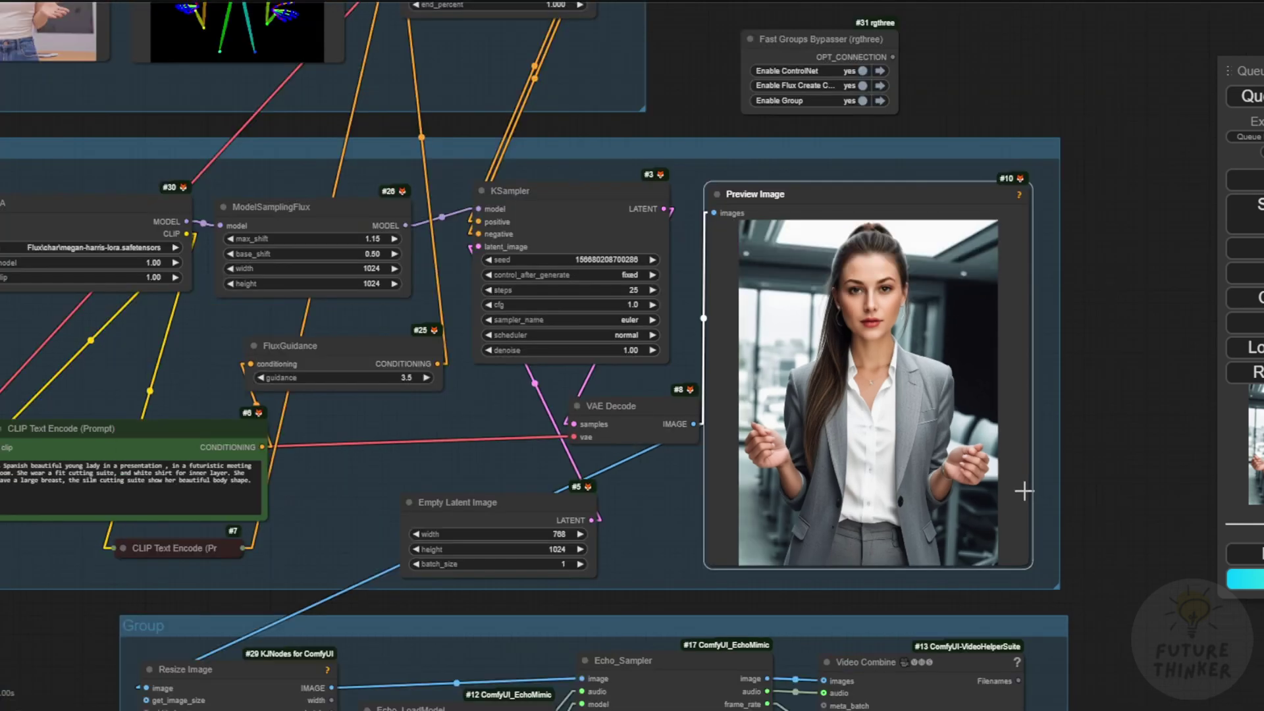
# Nudge CLIP Text Encode (Prompt) right and Empty Latent Image up and left.
pyautogui.moveTo(311, 512); pyautogui.dragTo(475, 522)
pyautogui.moveTo(372, 440); pyautogui.dragTo(438, 434)
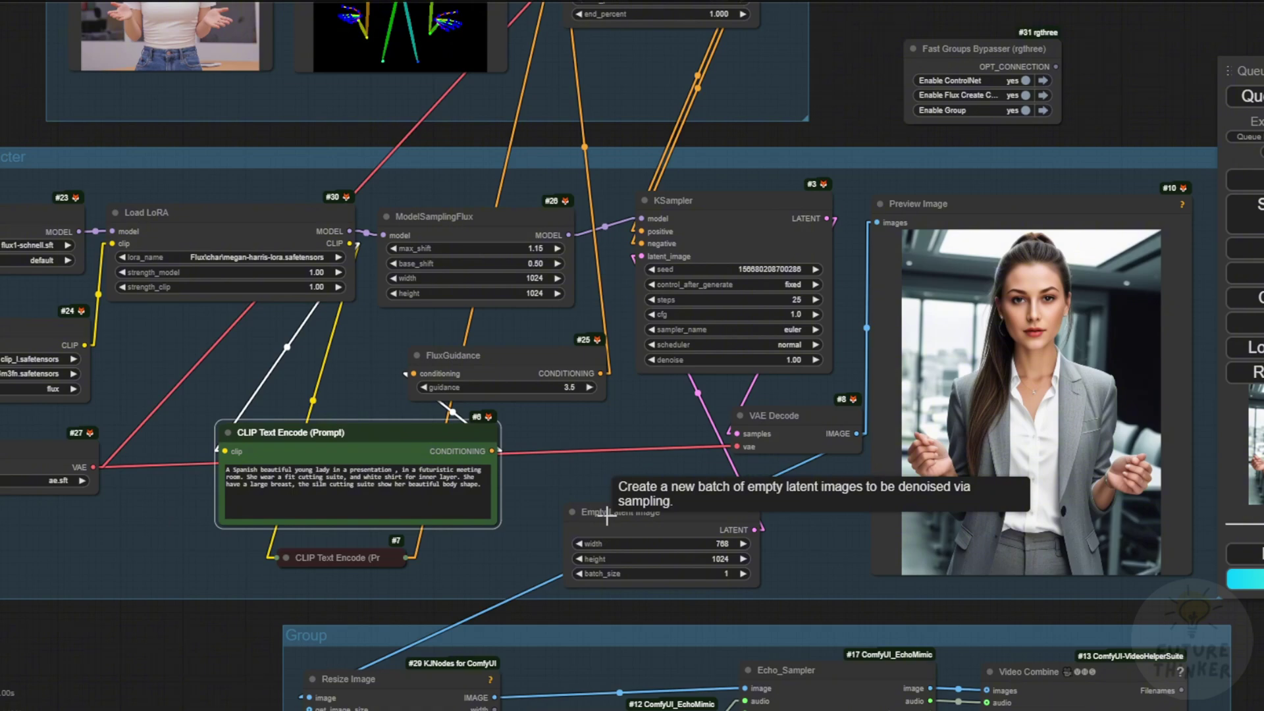
pyautogui.moveTo(606, 517); pyautogui.dragTo(573, 500)
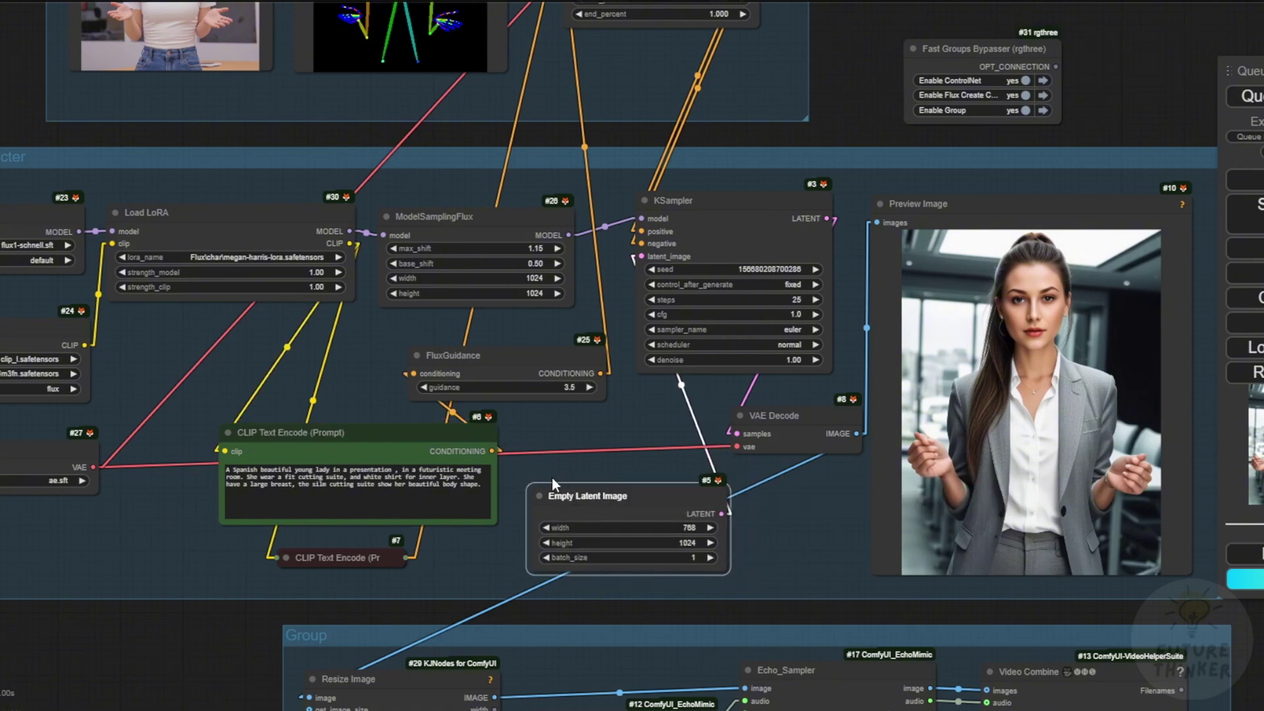
pyautogui.scroll(6, 550, 453)
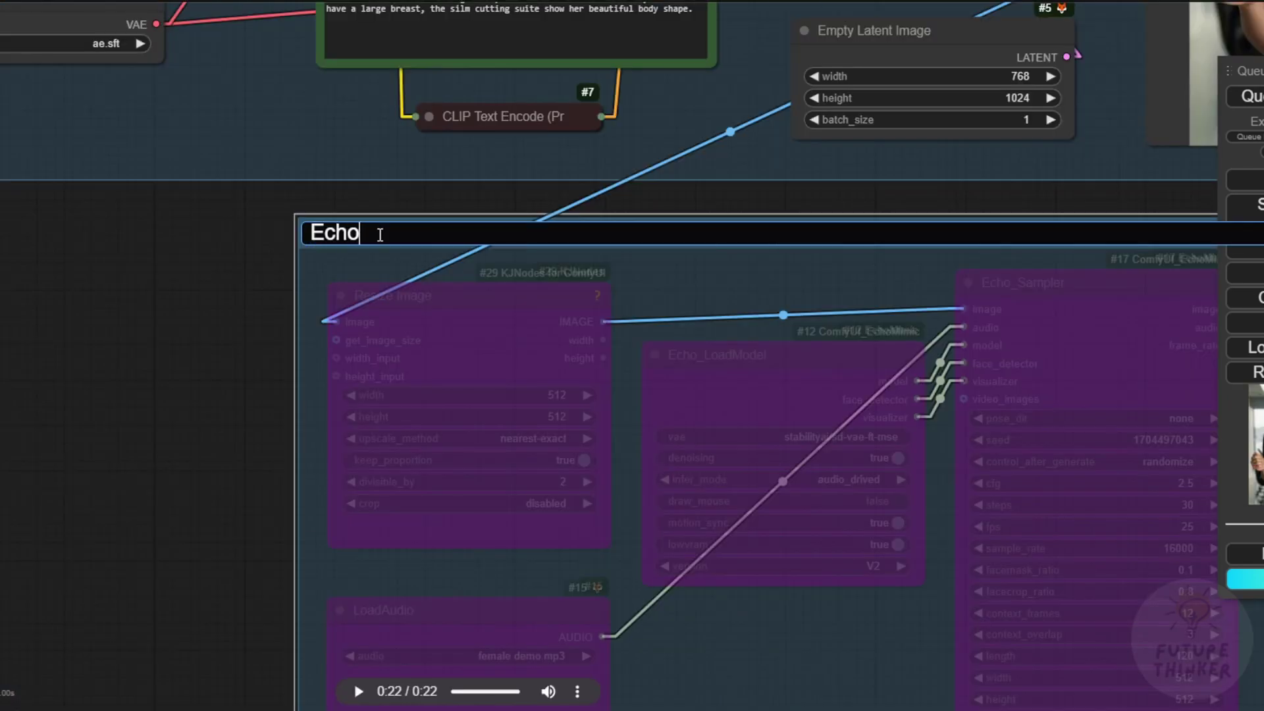
# Complete the group title as EchoMimic v2 and confirm it.
pyautogui.write('Mimic v2')
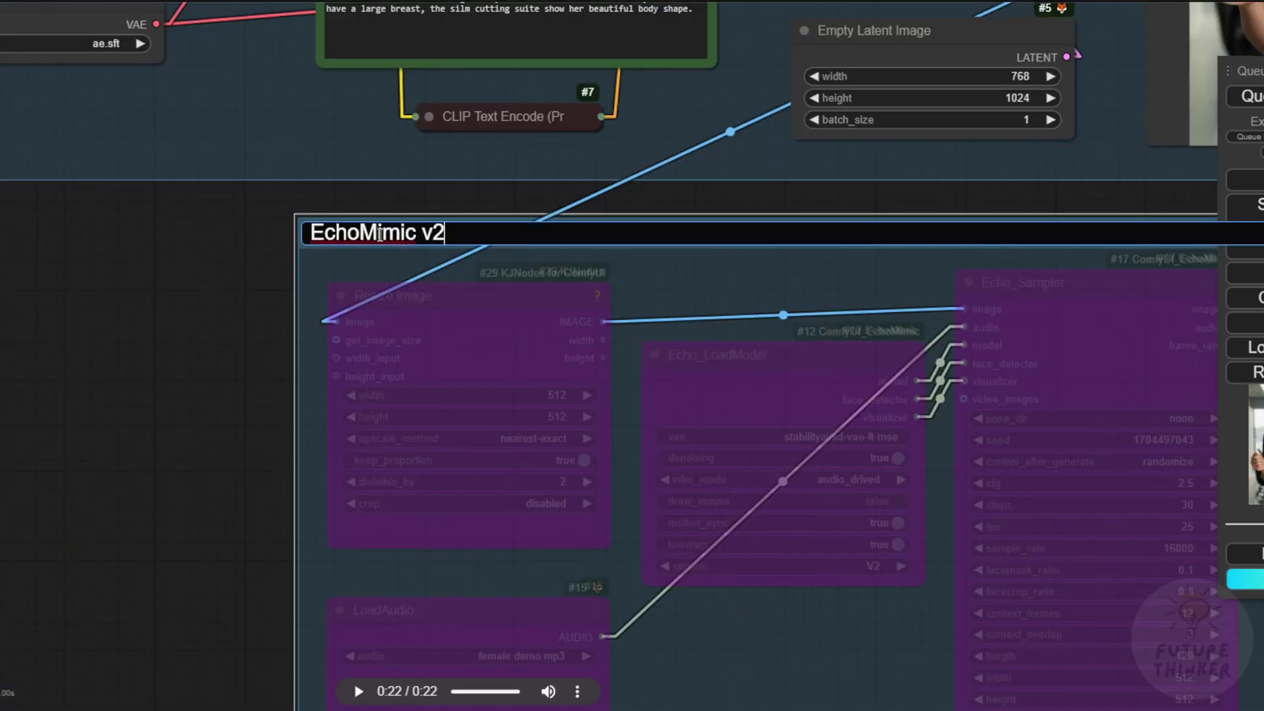
pyautogui.press('Return')
pyautogui.scroll(-5, 441, 273)
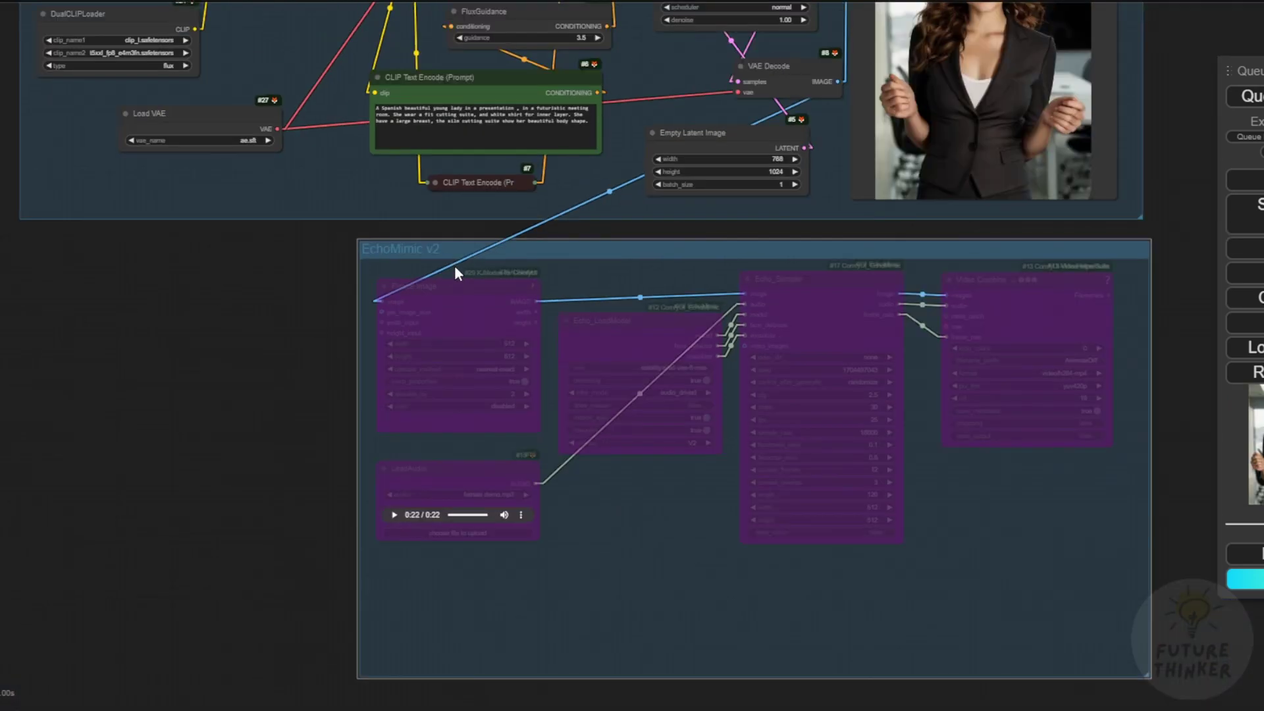
pyautogui.moveTo(1166, 60); pyautogui.dragTo(1117, 308)
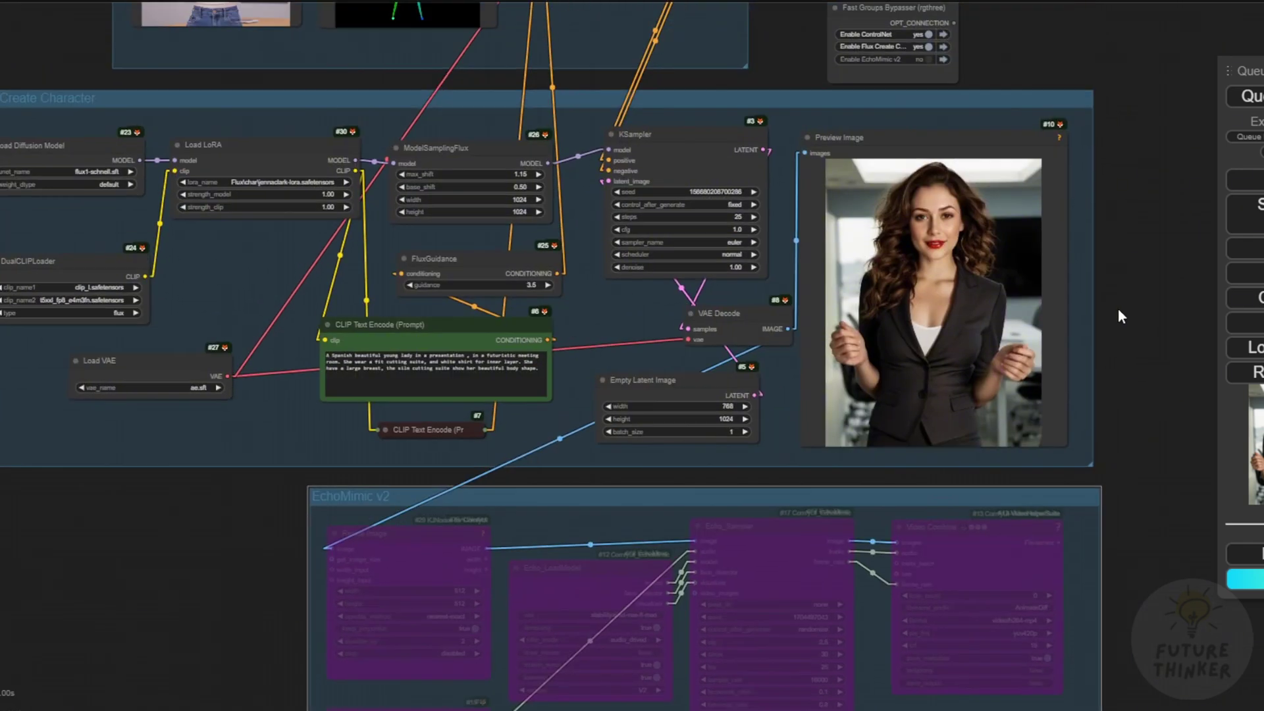
# Enable the EchoMimic v2 group and jump to its nodes.
pyautogui.scroll(5, 997, 167)
pyautogui.click(854, 161)
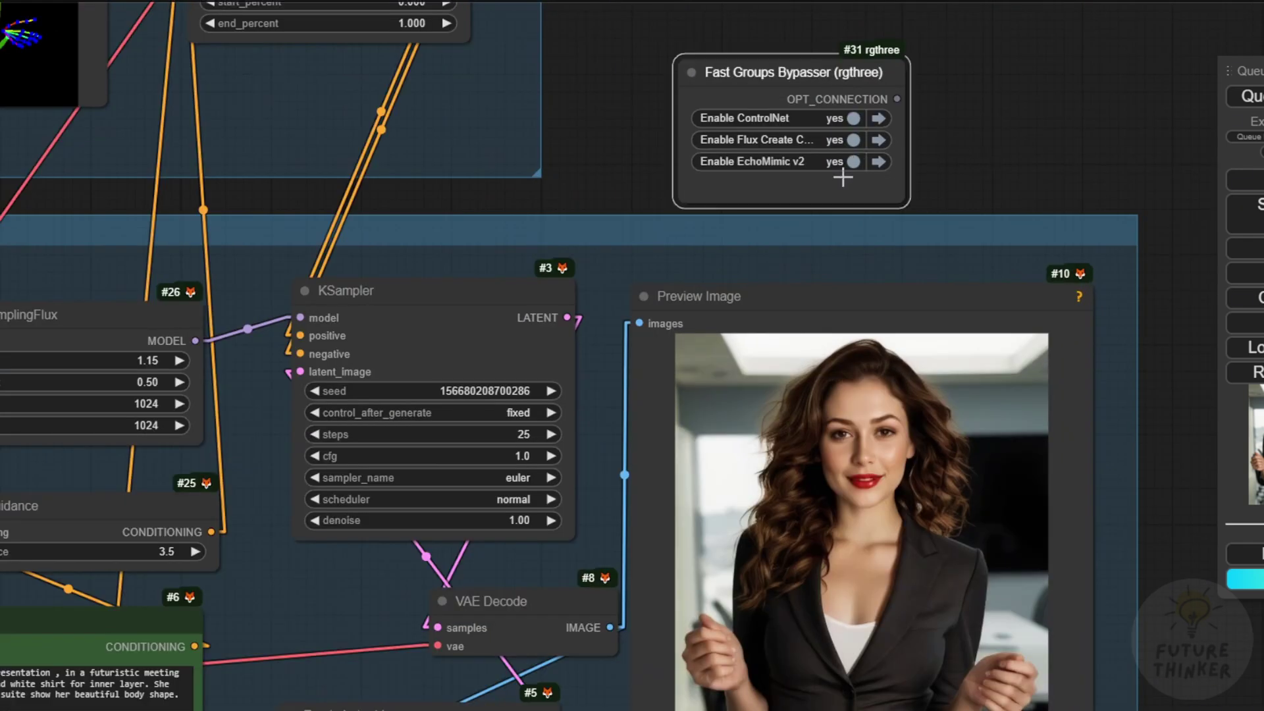
pyautogui.scroll(5, 810, 173)
pyautogui.click(927, 154)
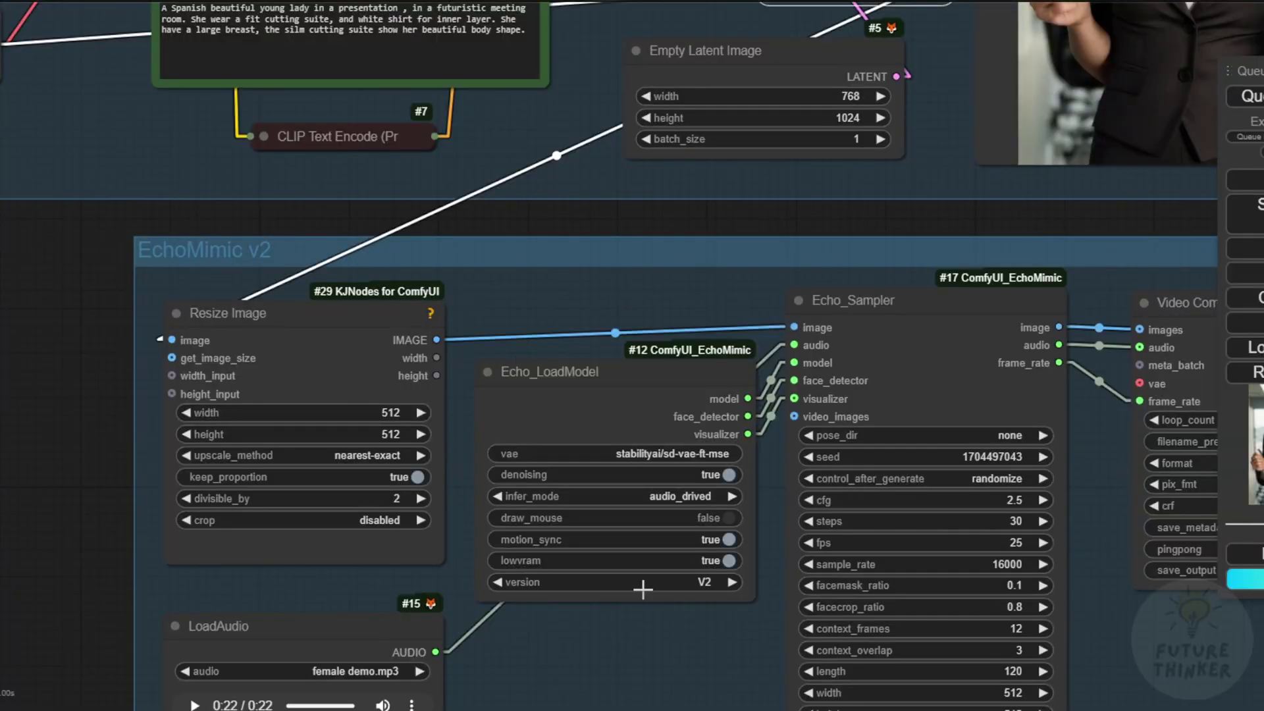
pyautogui.moveTo(682, 651); pyautogui.dragTo(653, 464)
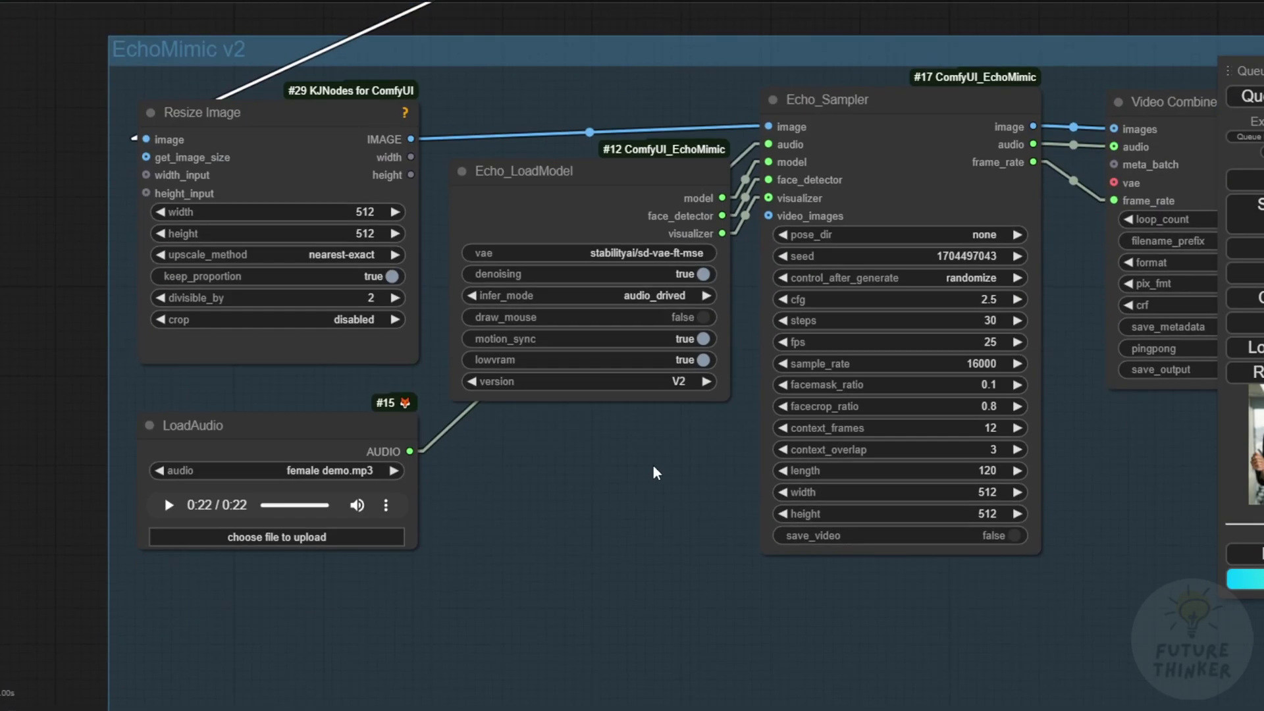
pyautogui.scroll(-2, 537, 527)
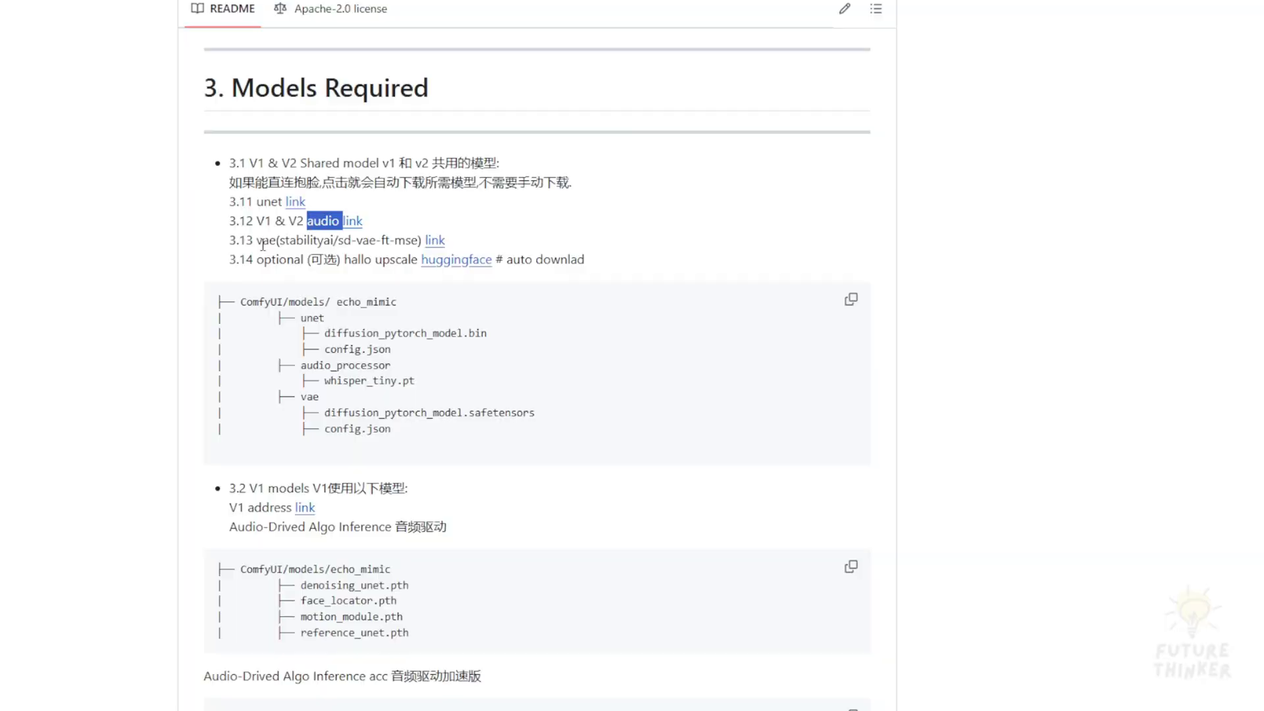
# Point out the vae model requirement in the README's 3.13 line.
pyautogui.doubleClick(264, 241)
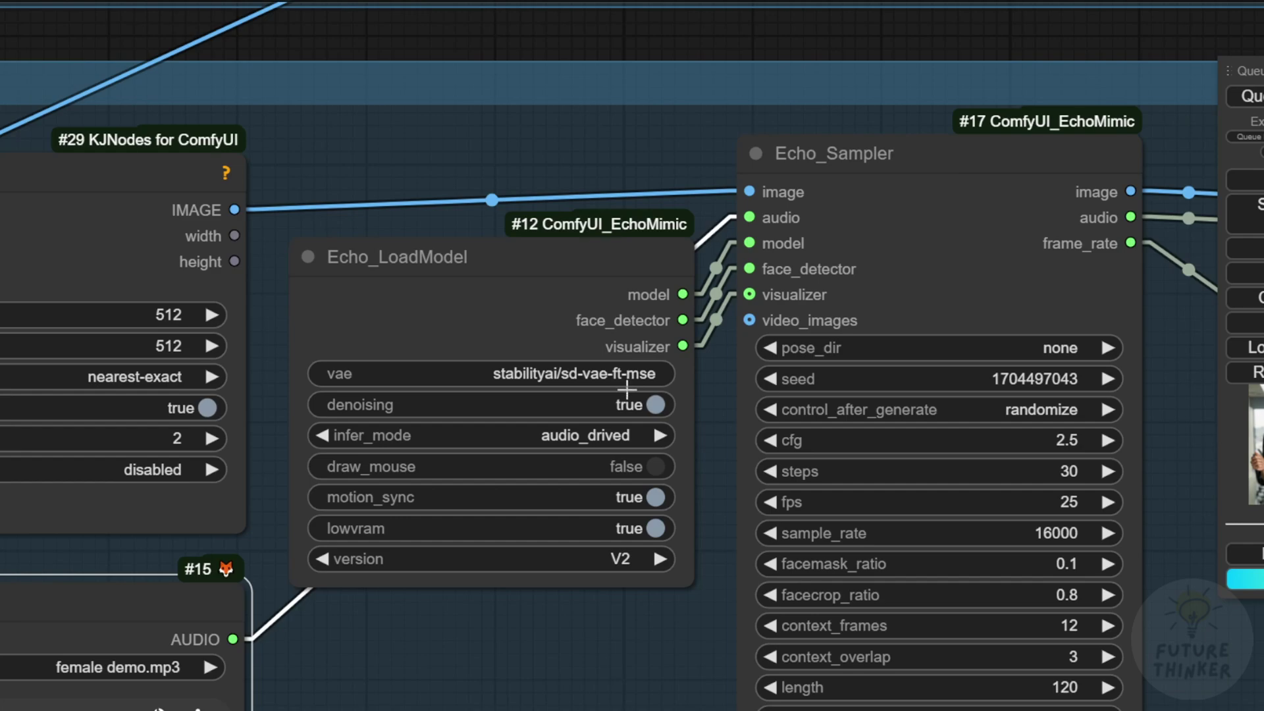
# Review the EchoMimic loader, Echo_Sampler's video_images input and its lower sampler settings.
pyautogui.click(517, 304)
pyautogui.scroll(4, 546, 246)
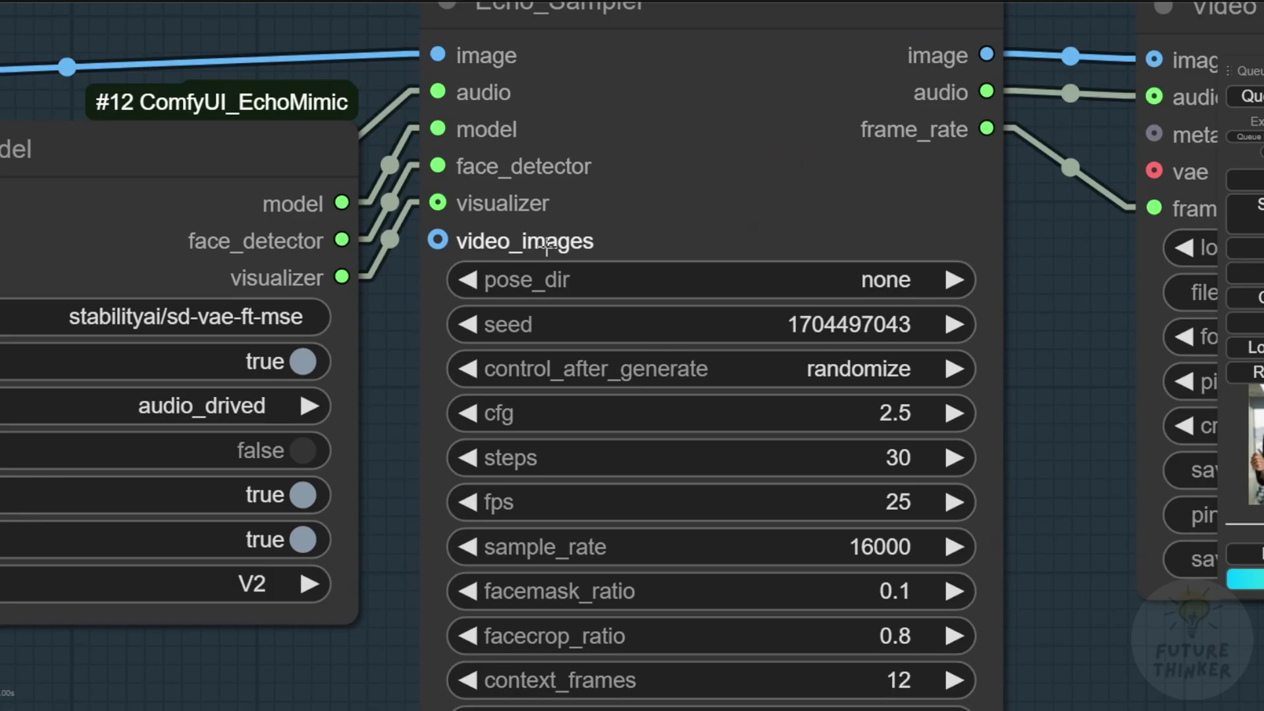
pyautogui.moveTo(437, 240); pyautogui.dragTo(458, 247)
pyautogui.scroll(-3, 399, 305)
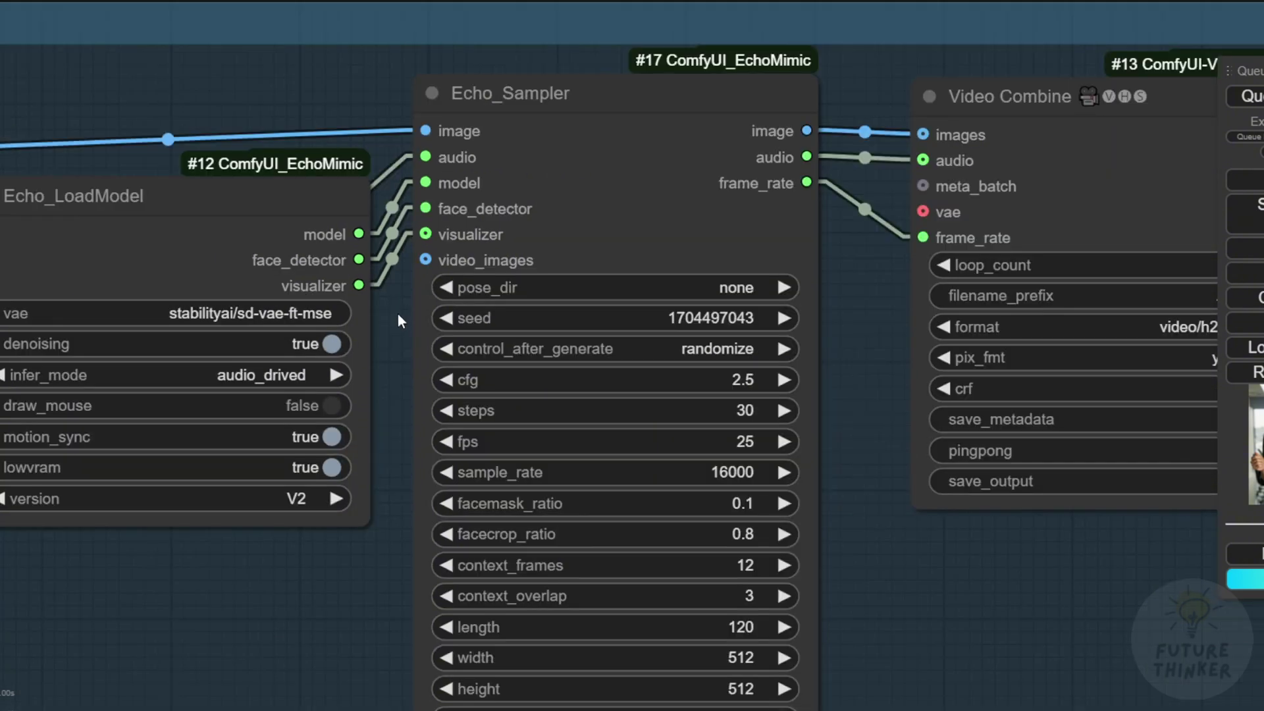
pyautogui.moveTo(855, 415); pyautogui.dragTo(835, 329)
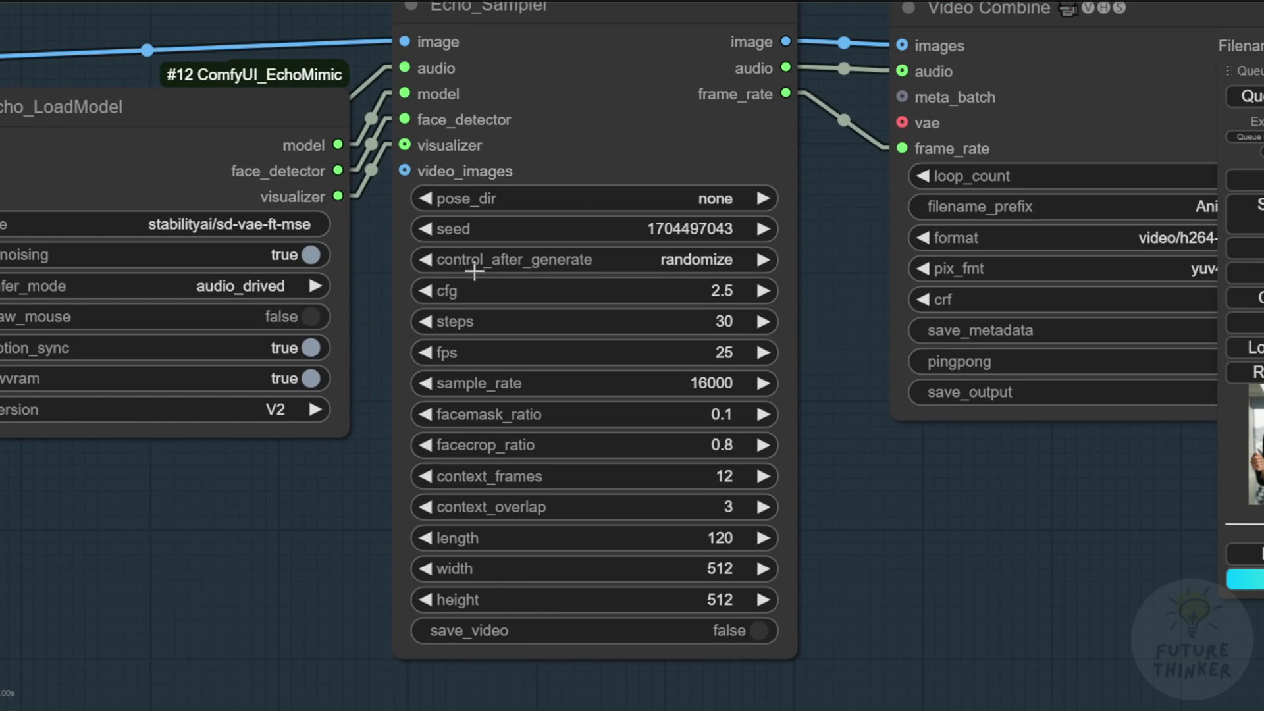
pyautogui.moveTo(797, 500); pyautogui.dragTo(832, 400)
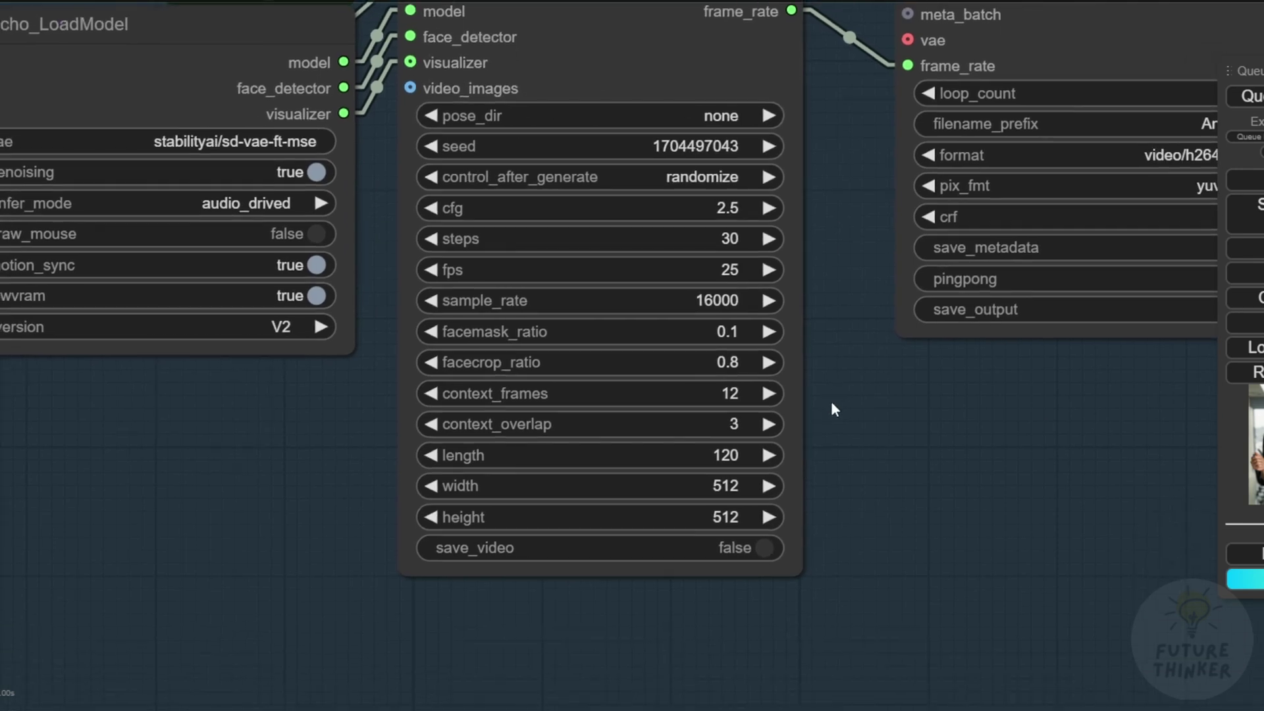
pyautogui.scroll(4, 505, 339)
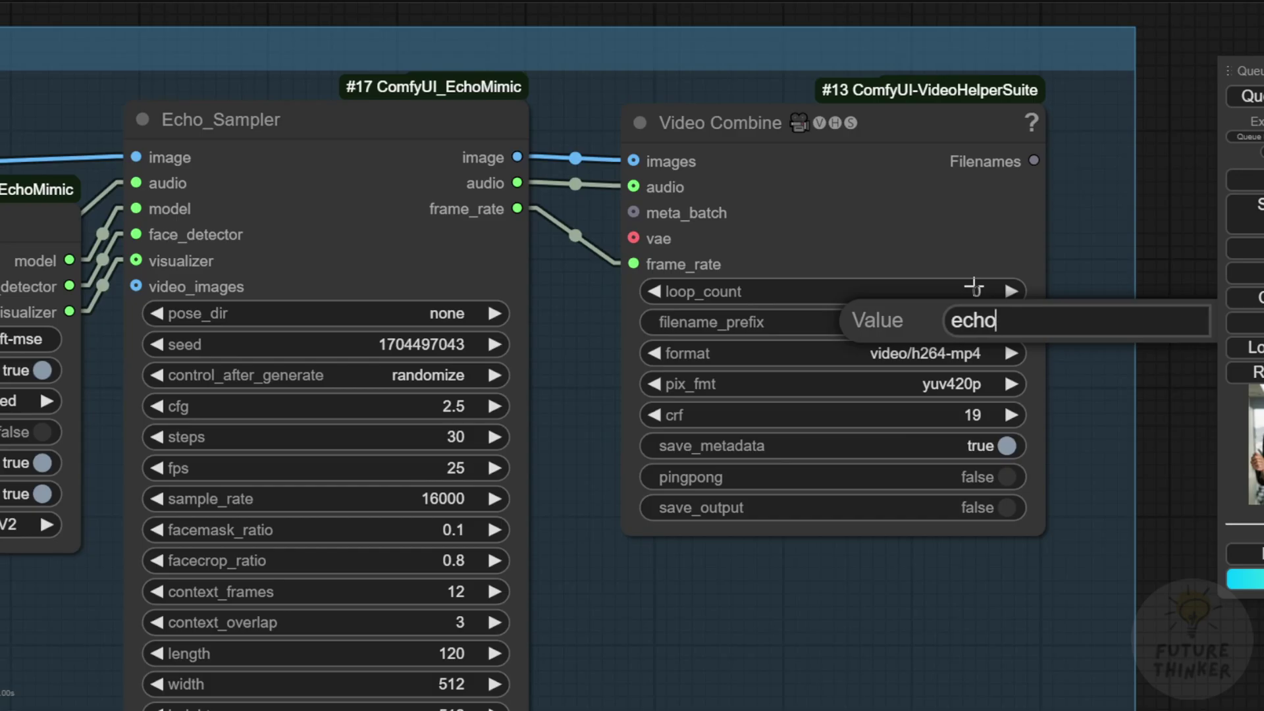
# Complete the filename_prefix value as echomimicv2_output, fixing a stray character, and confirm it.
pyautogui.write('mimicv2')
pyautogui.write('_out')
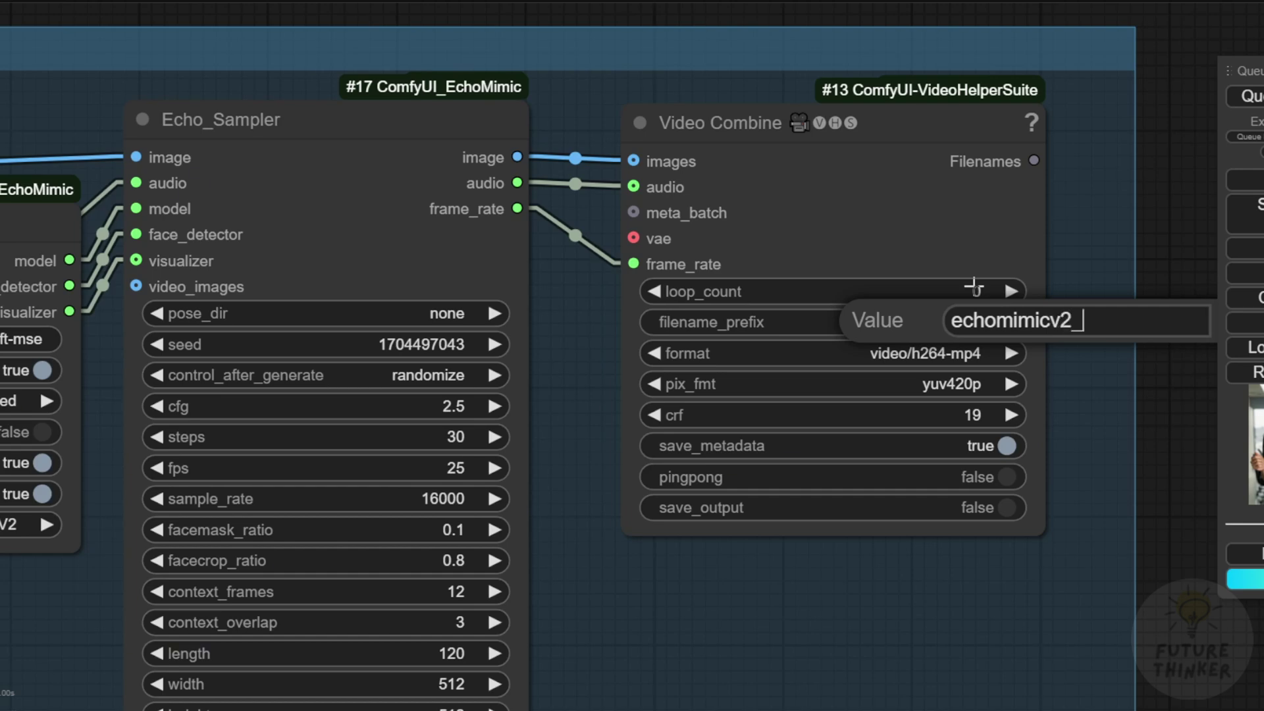
pyautogui.write('p')
pyautogui.press('BackSpace')
pyautogui.write('outp')
pyautogui.press('Return')
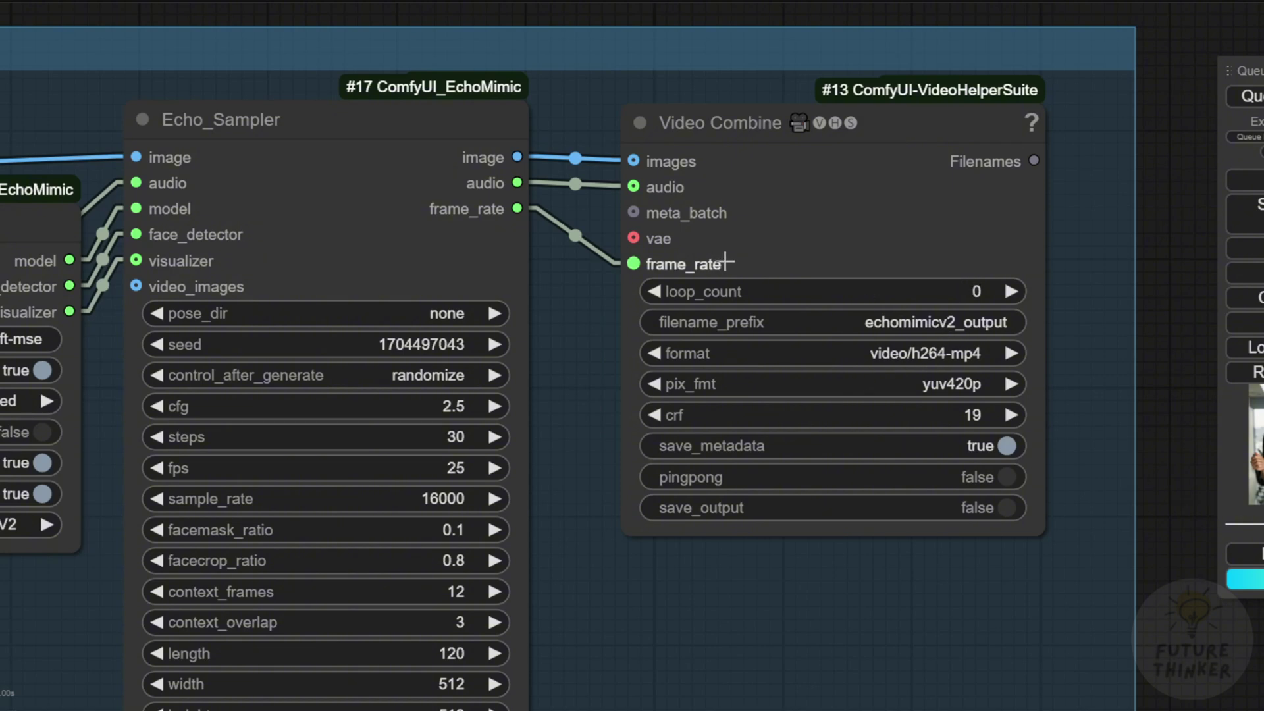
pyautogui.scroll(-5, 725, 262)
pyautogui.moveTo(681, 501); pyautogui.dragTo(928, 401)
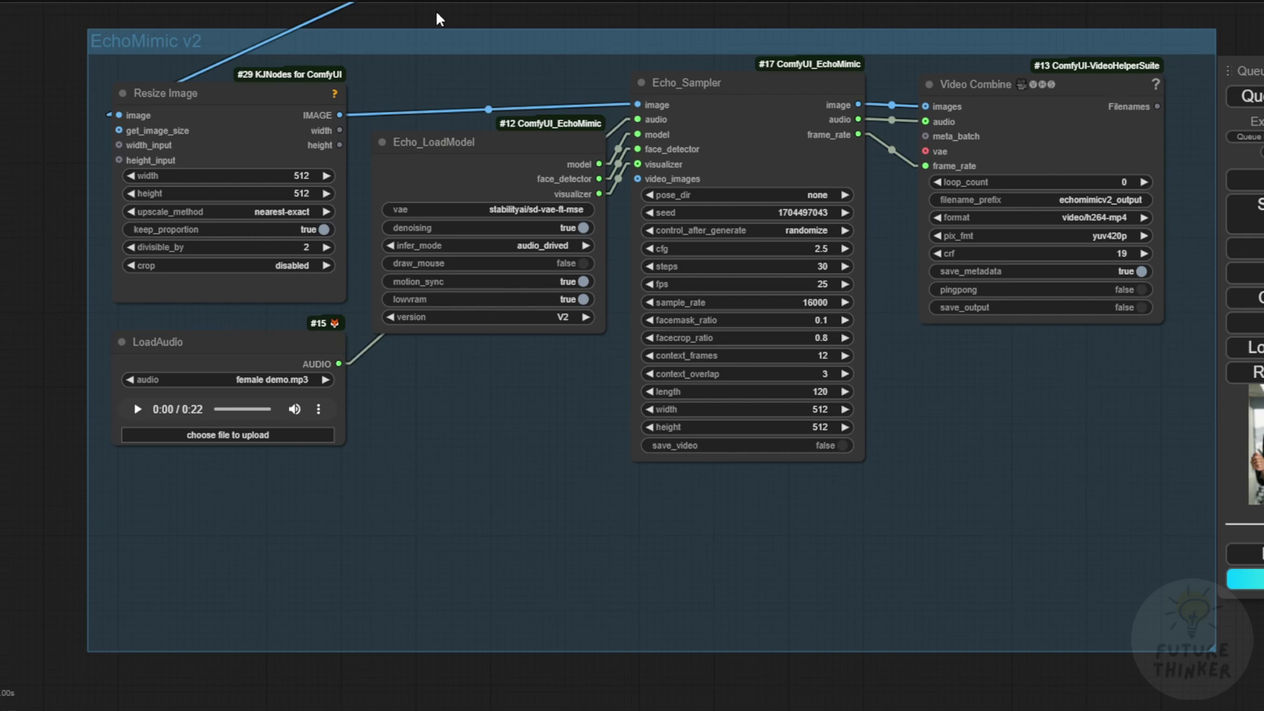
# Zoom and pan to view the Flux and EchoMimic groups together, nudging the Preview Image node up-left.
pyautogui.scroll(6, 864, 277)
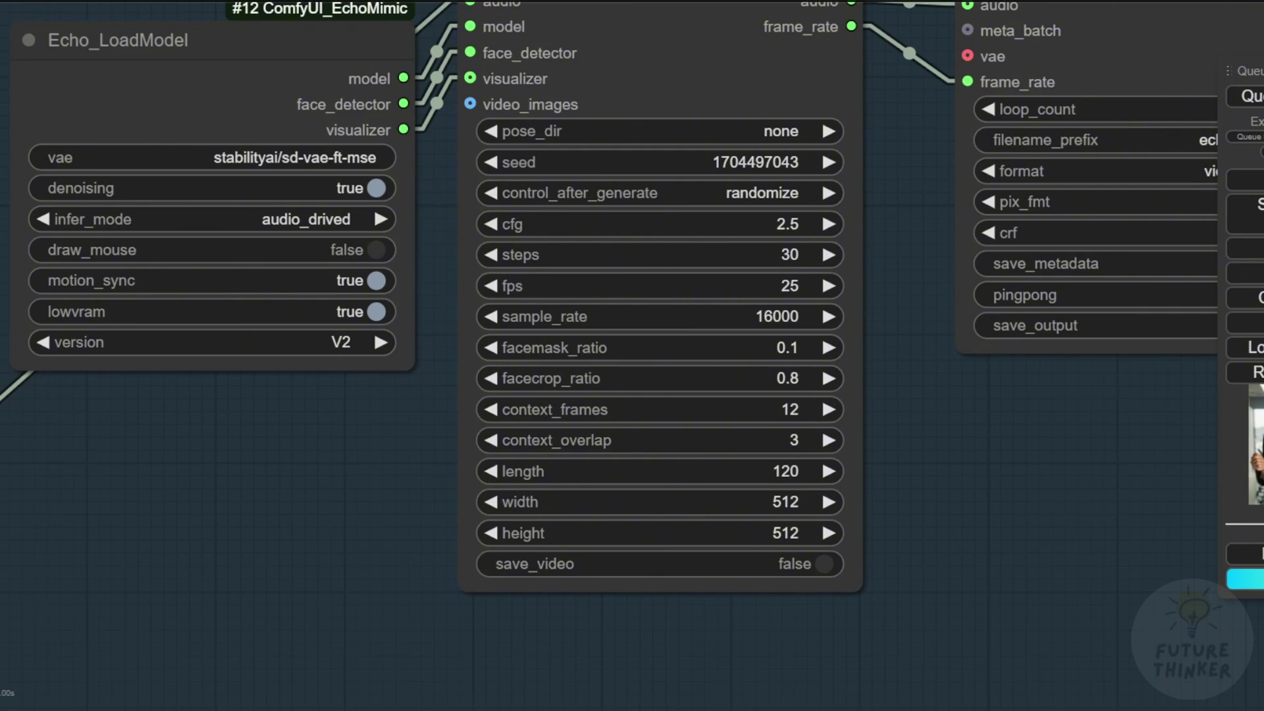
pyautogui.scroll(-3, 969, 535)
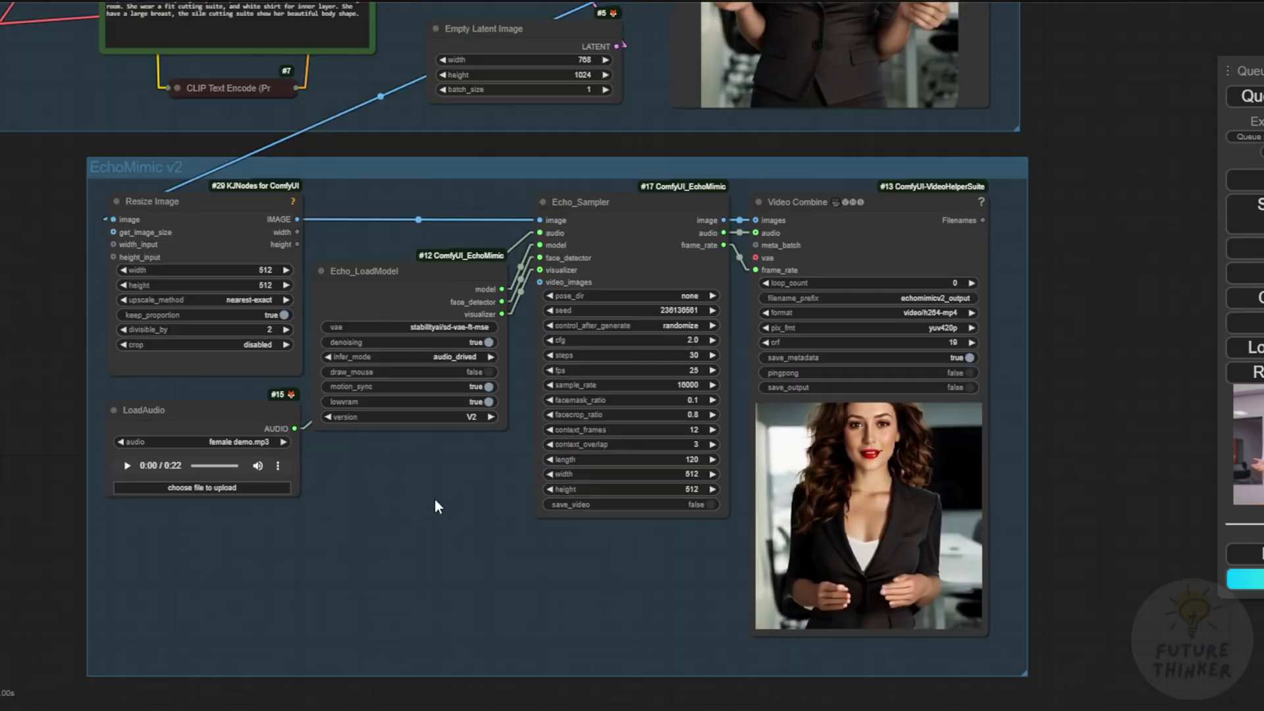
pyautogui.scroll(-2, 435, 499)
pyautogui.moveTo(434, 499); pyautogui.dragTo(189, 561)
pyautogui.scroll(-2, 848, 495)
pyautogui.moveTo(848, 495); pyautogui.dragTo(832, 520)
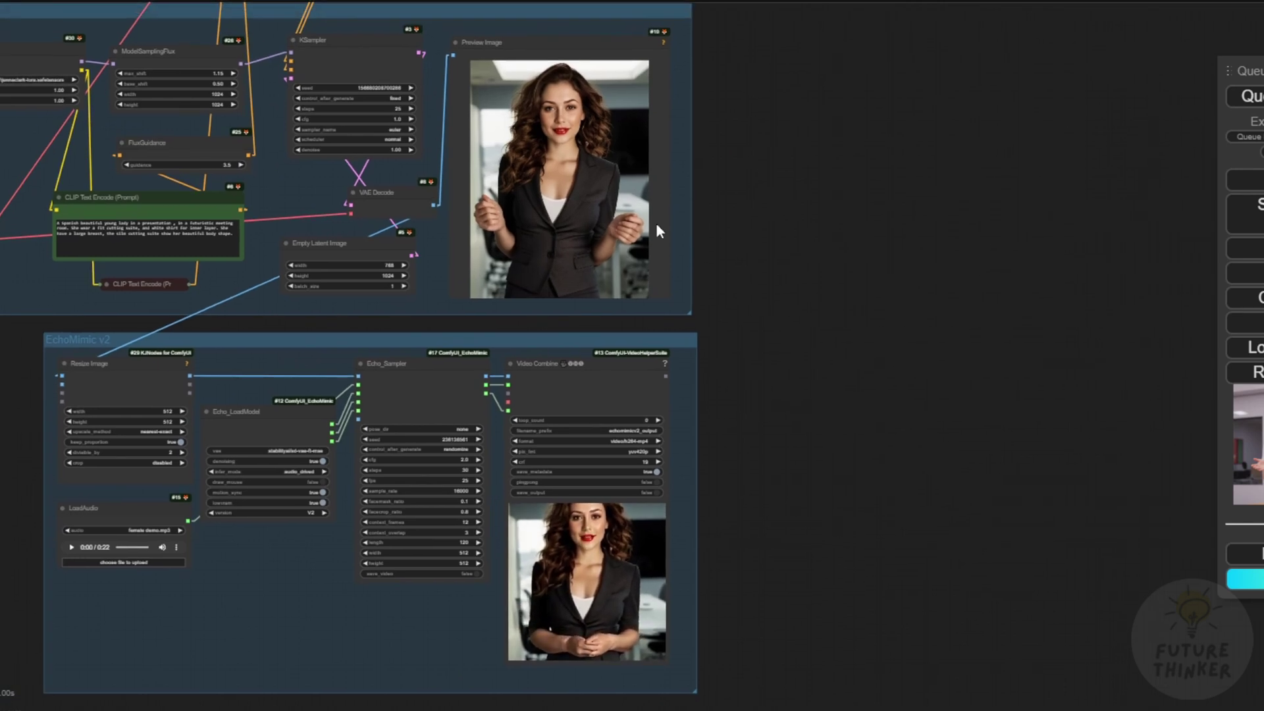
pyautogui.moveTo(576, 54)
pyautogui.mouseDown()
pyautogui.moveTo(612, 26)
pyautogui.moveTo(568, 44)
pyautogui.mouseUp()
pyautogui.moveTo(754, 285); pyautogui.dragTo(809, 214)
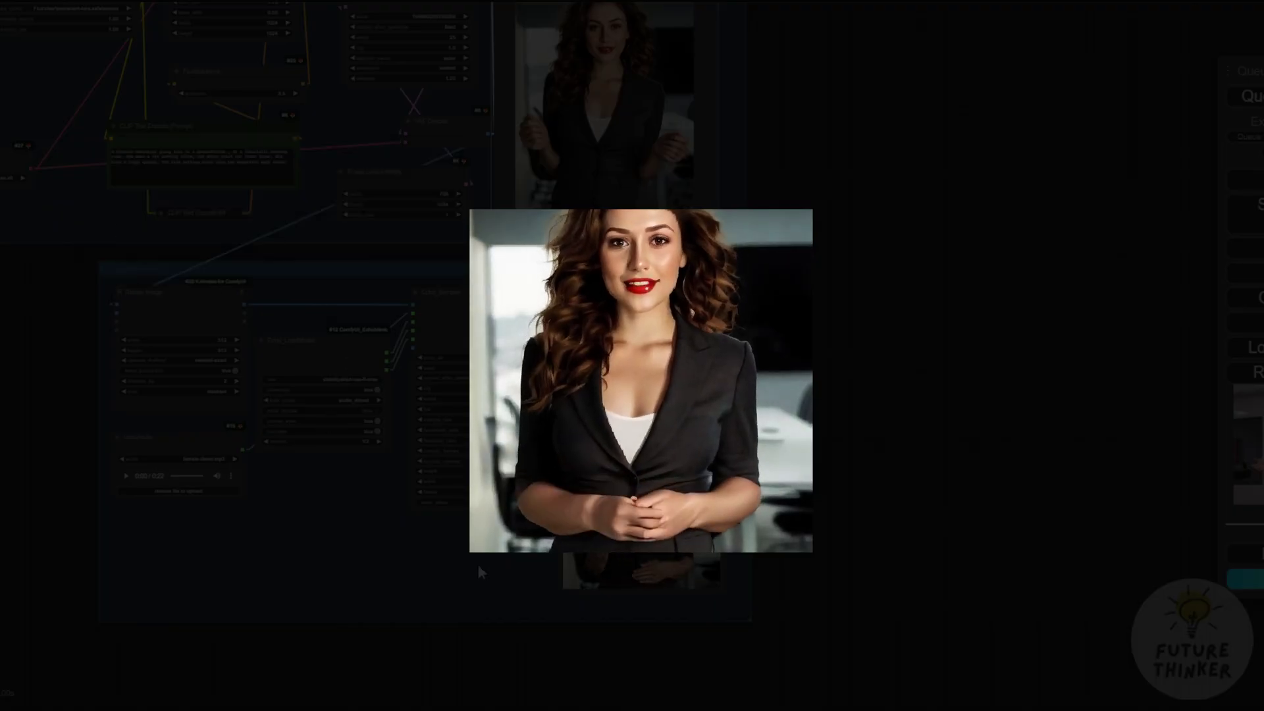
pyautogui.scroll(4, 477, 563)
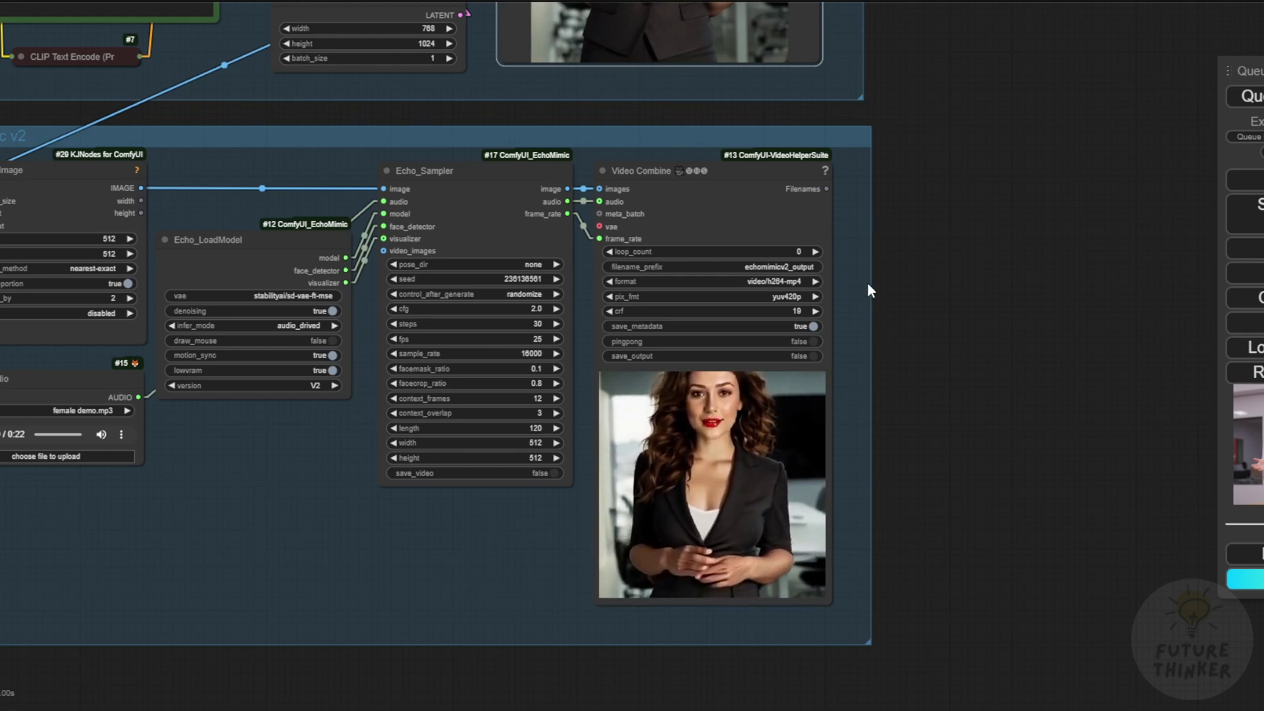
pyautogui.rightClick(730, 224)
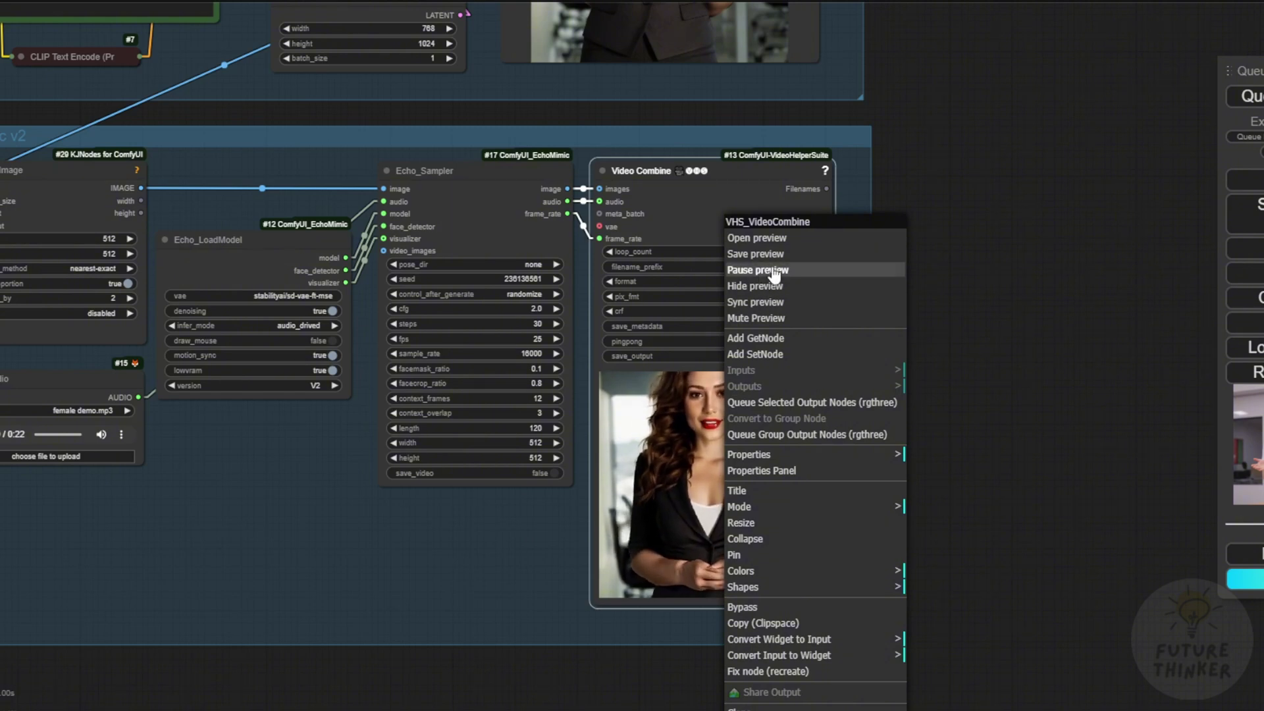
pyautogui.click(956, 371)
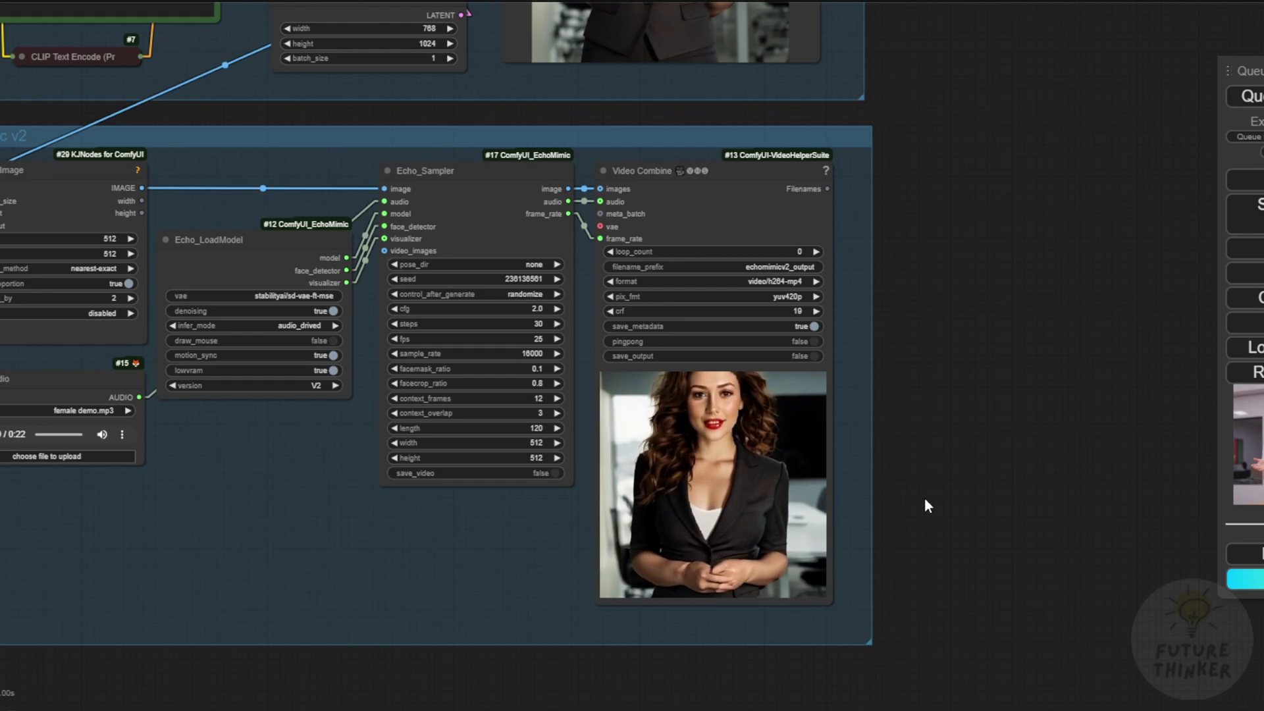
pyautogui.scroll(-2, 937, 482)
pyautogui.scroll(-4, 942, 460)
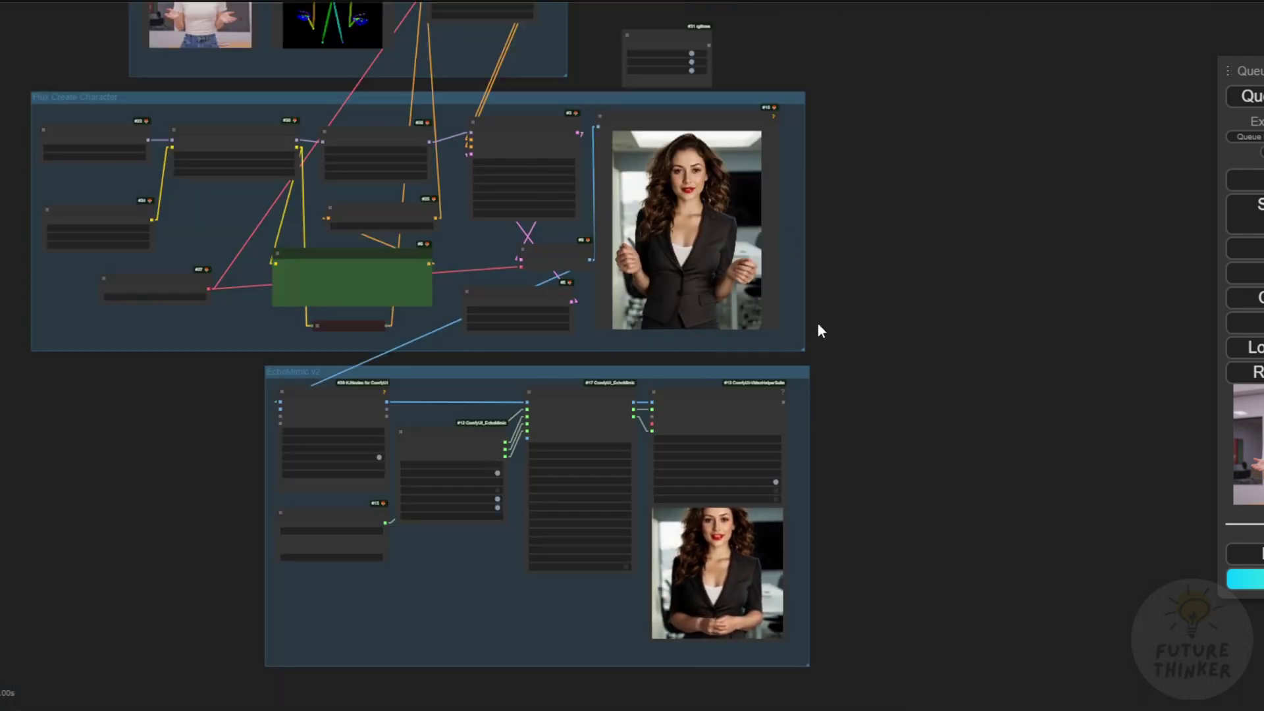
pyautogui.scroll(5, 846, 518)
pyautogui.moveTo(844, 521); pyautogui.dragTo(903, 379)
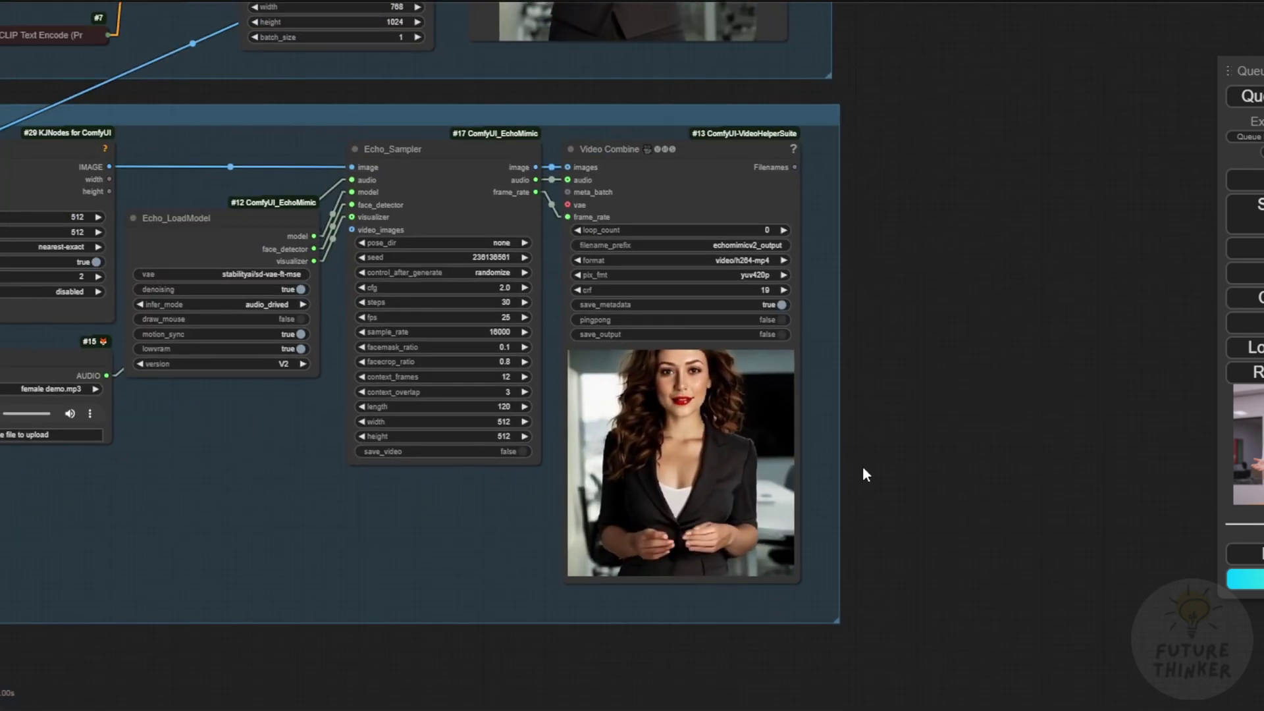
pyautogui.scroll(5, 822, 397)
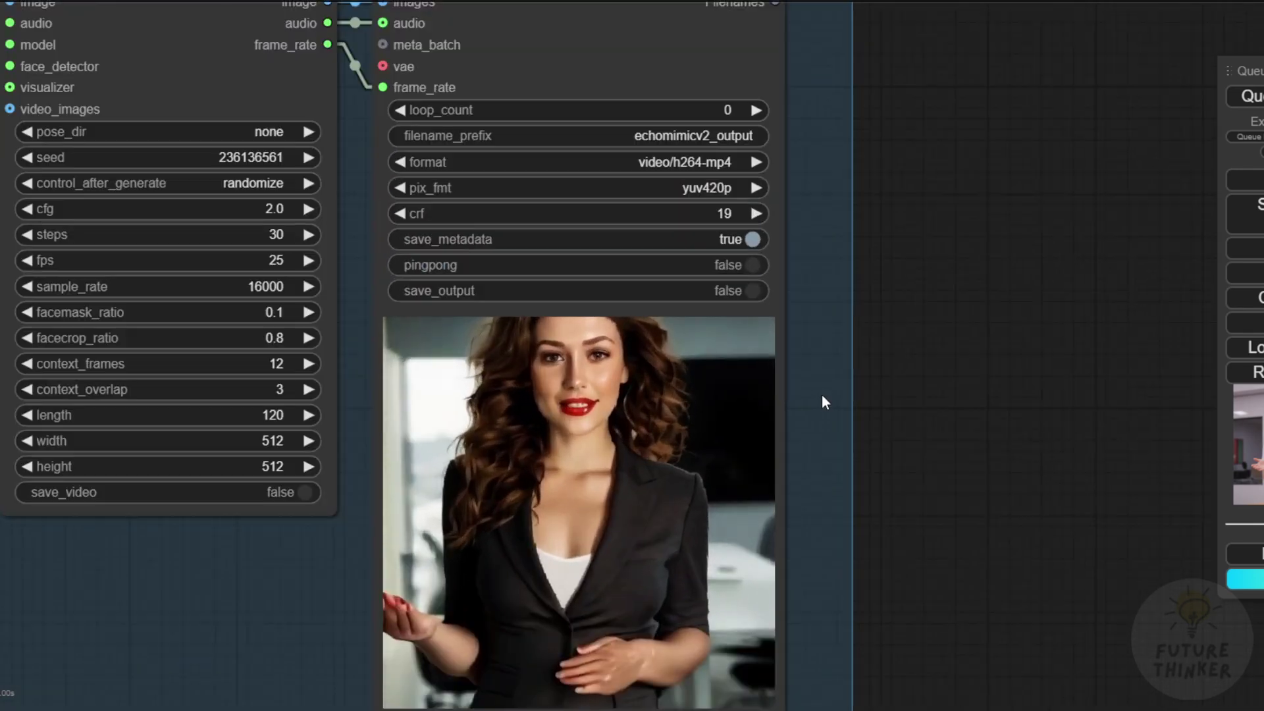
pyautogui.scroll(-2, 825, 399)
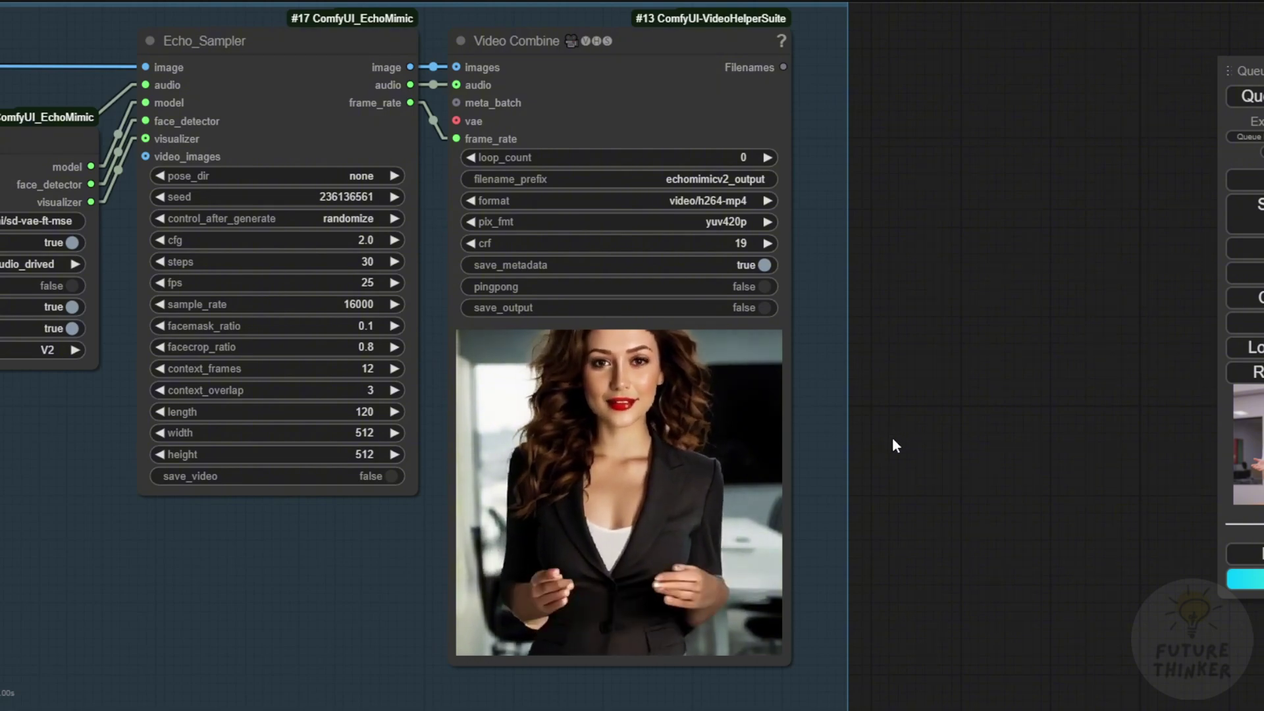
pyautogui.scroll(-3, 885, 448)
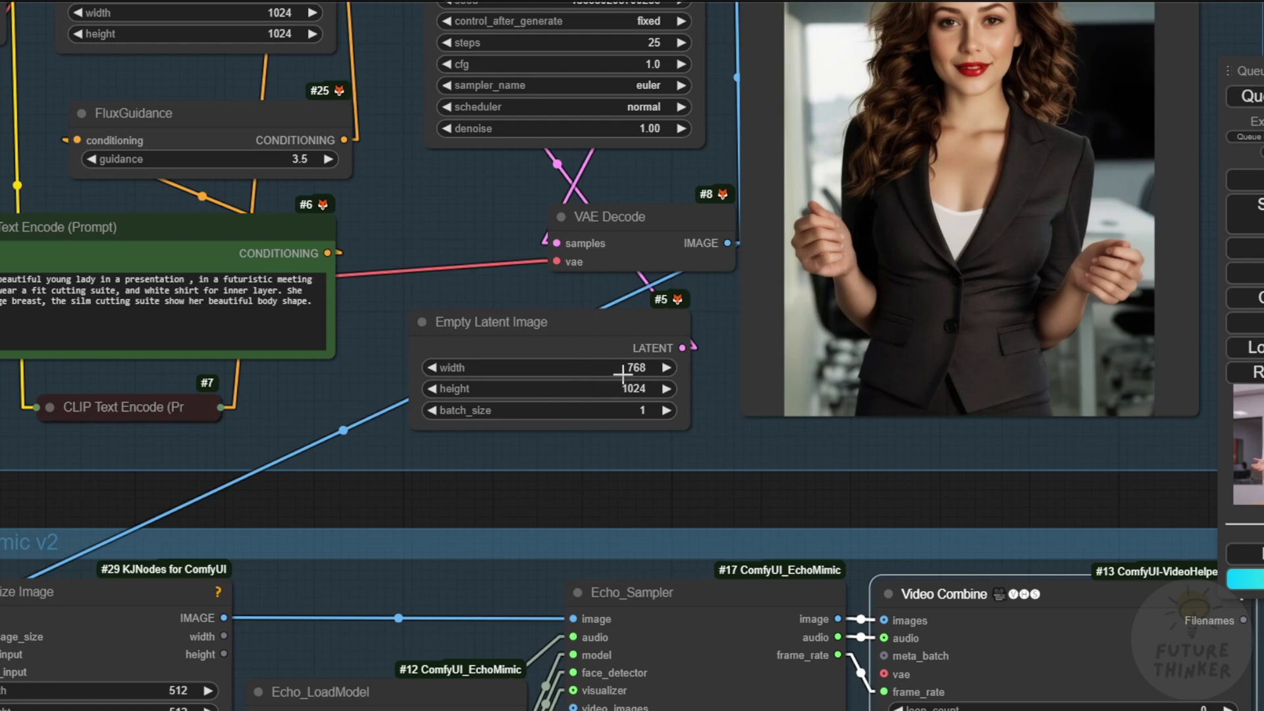
# Pan and zoom to inspect the EchoMimic v2 group and the new young-man video results.
pyautogui.scroll(-4, 564, 447)
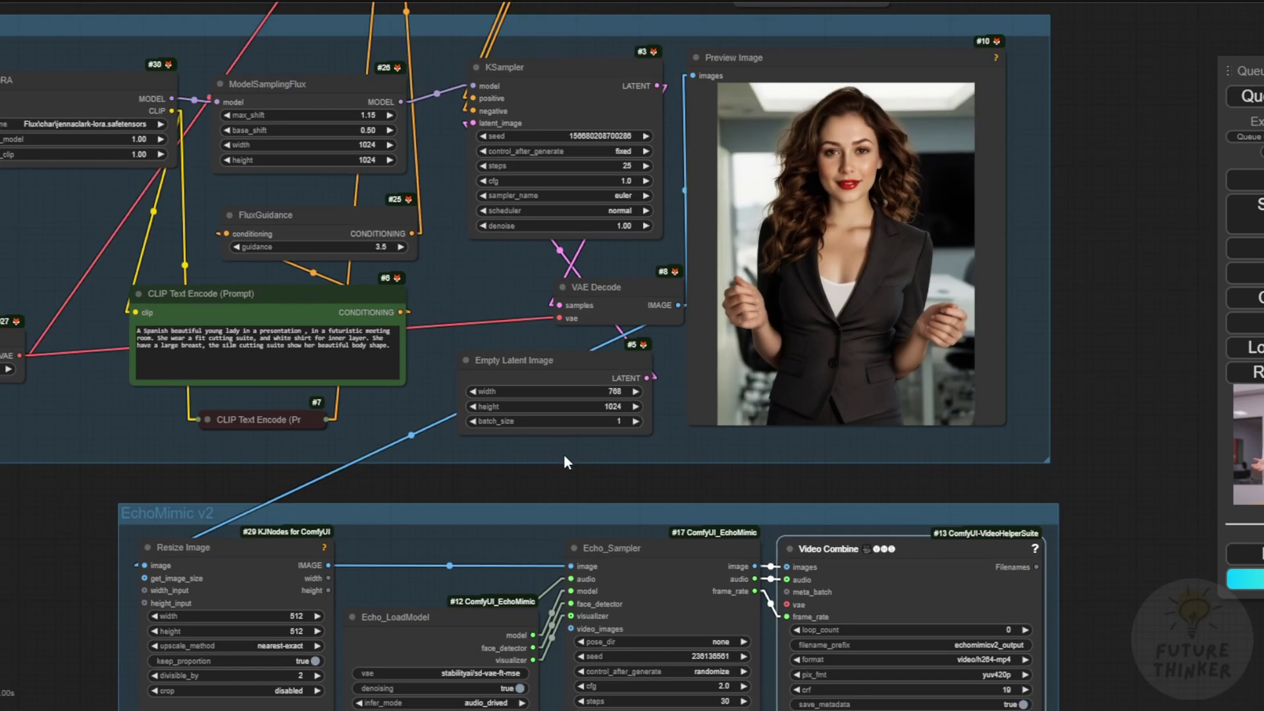
pyautogui.moveTo(564, 451); pyautogui.dragTo(591, 142)
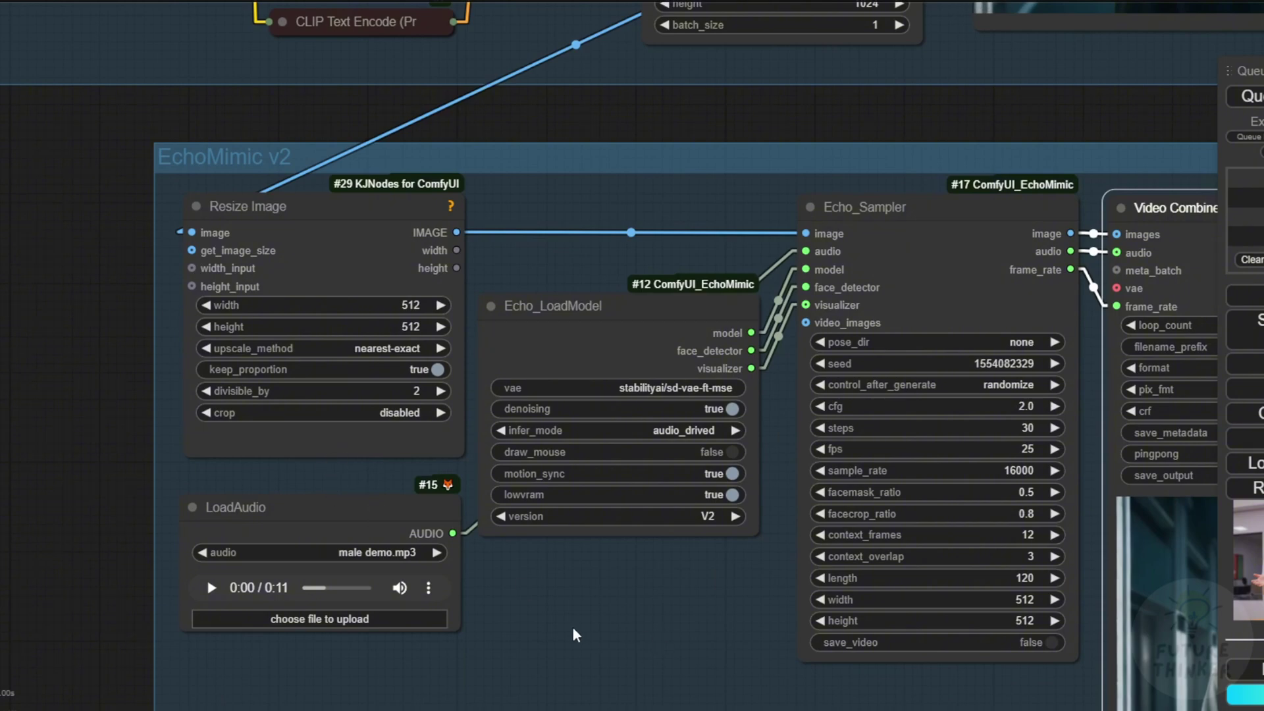
pyautogui.scroll(-6, 573, 633)
pyautogui.moveTo(210, 603); pyautogui.dragTo(138, 505)
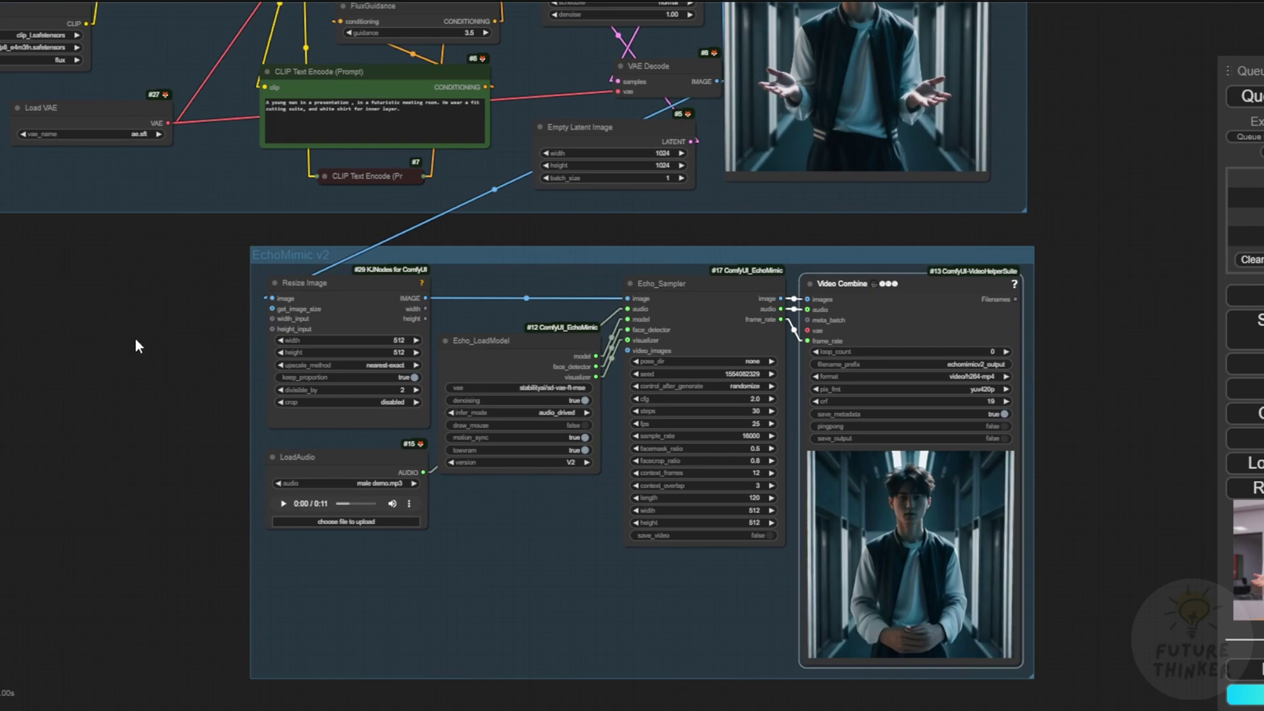
pyautogui.scroll(-3, 282, 564)
pyautogui.scroll(2, 1089, 473)
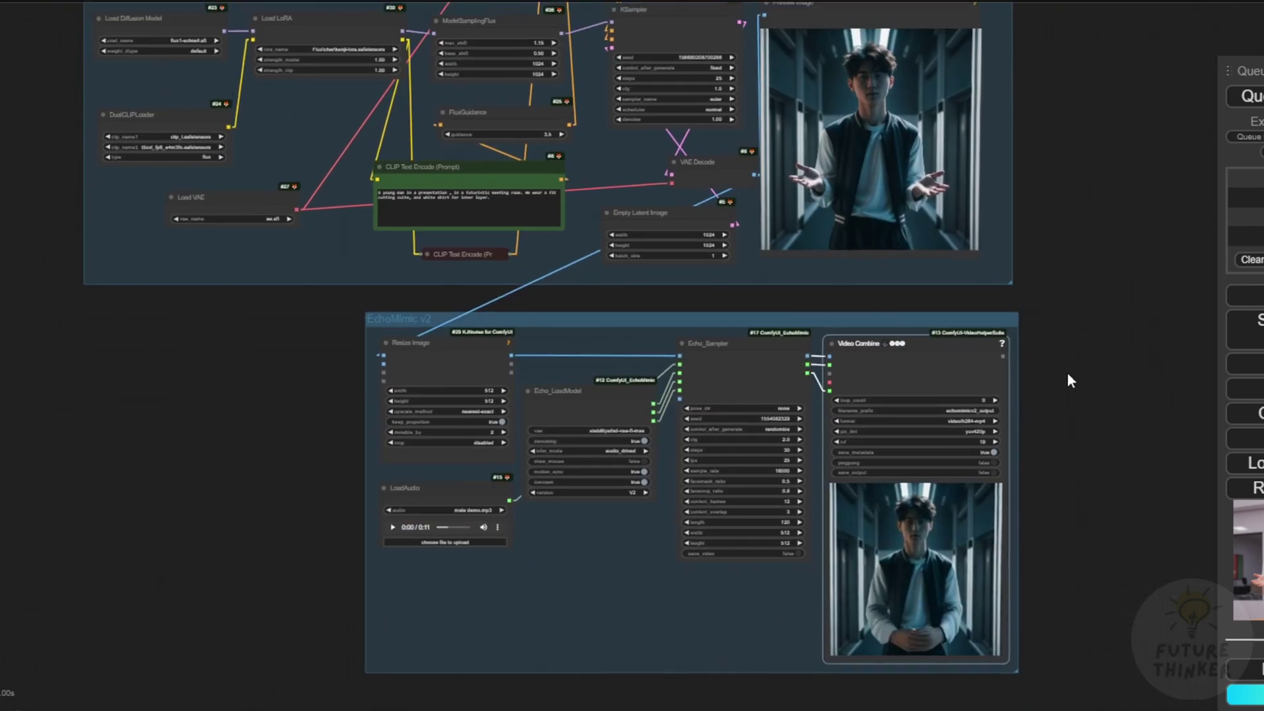
pyautogui.moveTo(1067, 373); pyautogui.dragTo(1070, 403)
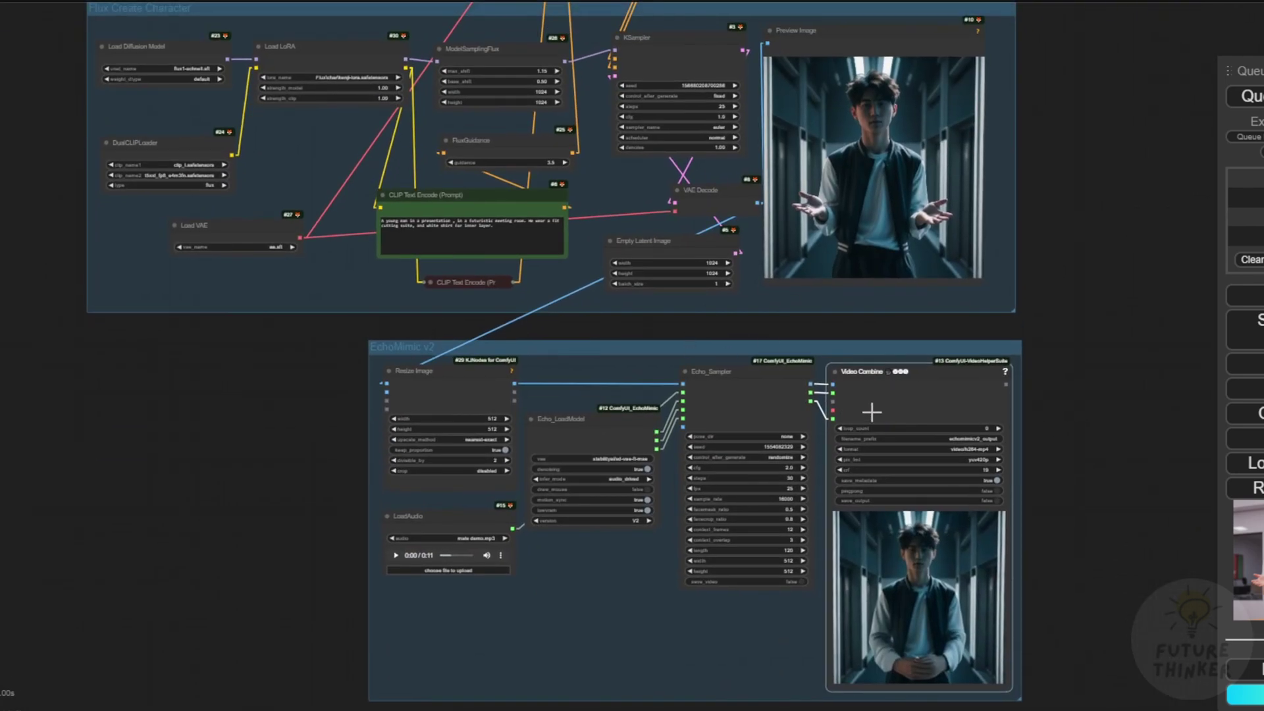